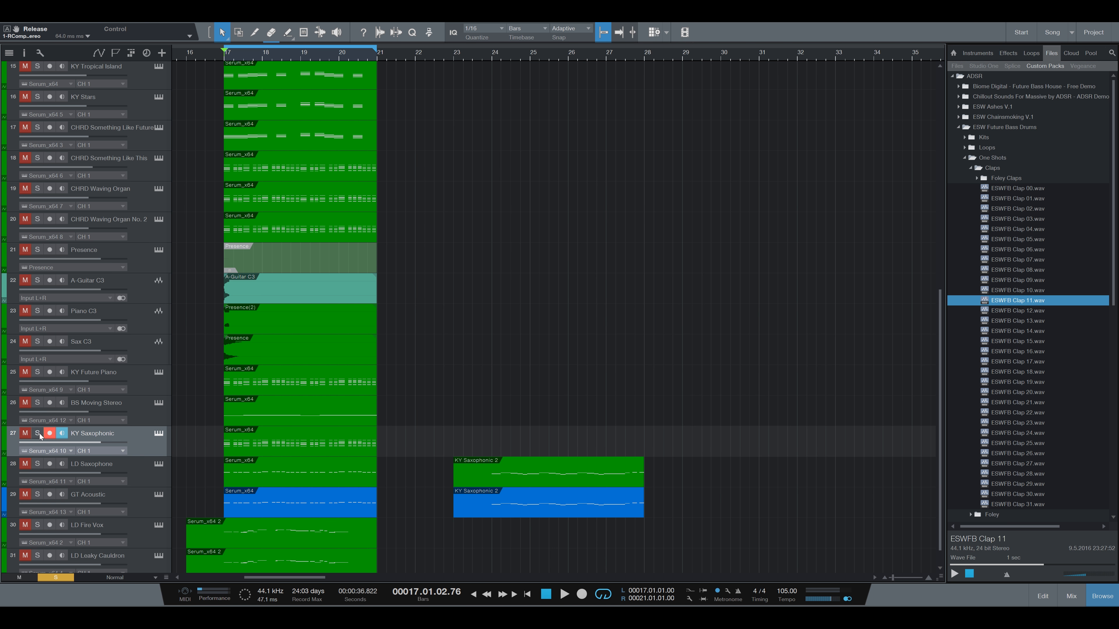
Solo the CHRD Something Like This track, open its Serum instrument and start playback.
{"action": "scroll", "coordinate": [354, 371], "scroll_direction": "up", "scroll_amount": 4}
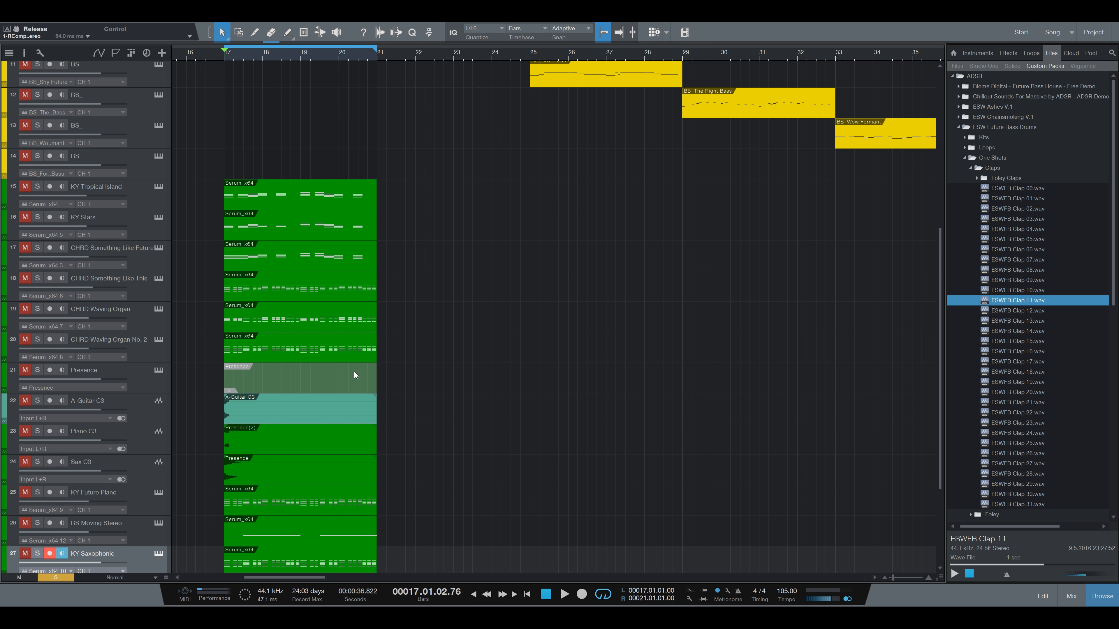
{"action": "left_click", "coordinate": [140, 281]}
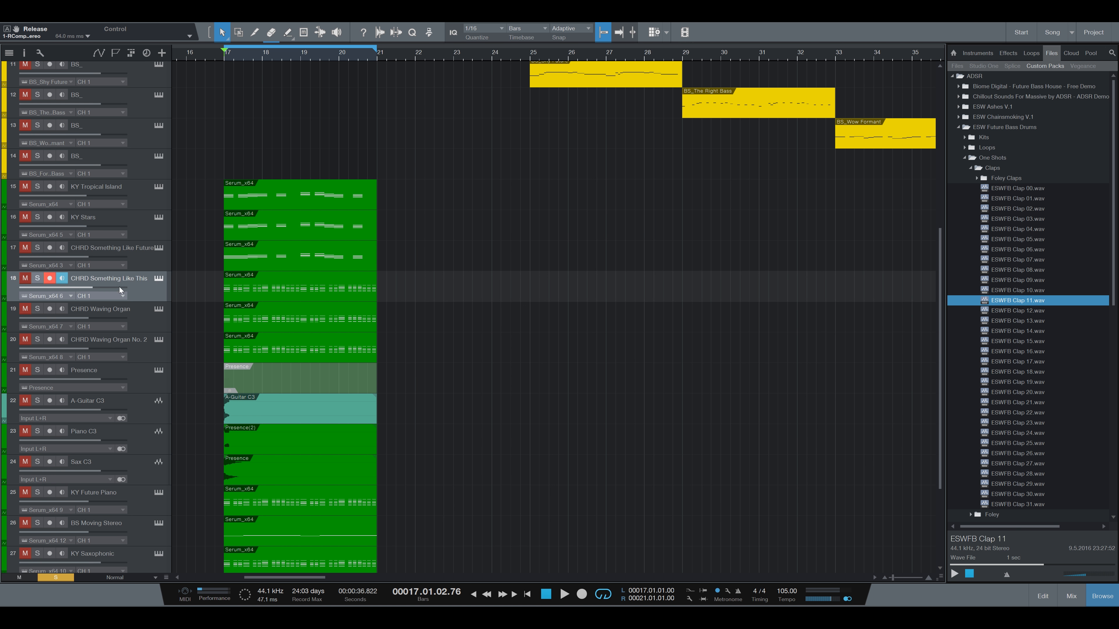
{"action": "left_click", "coordinate": [159, 278]}
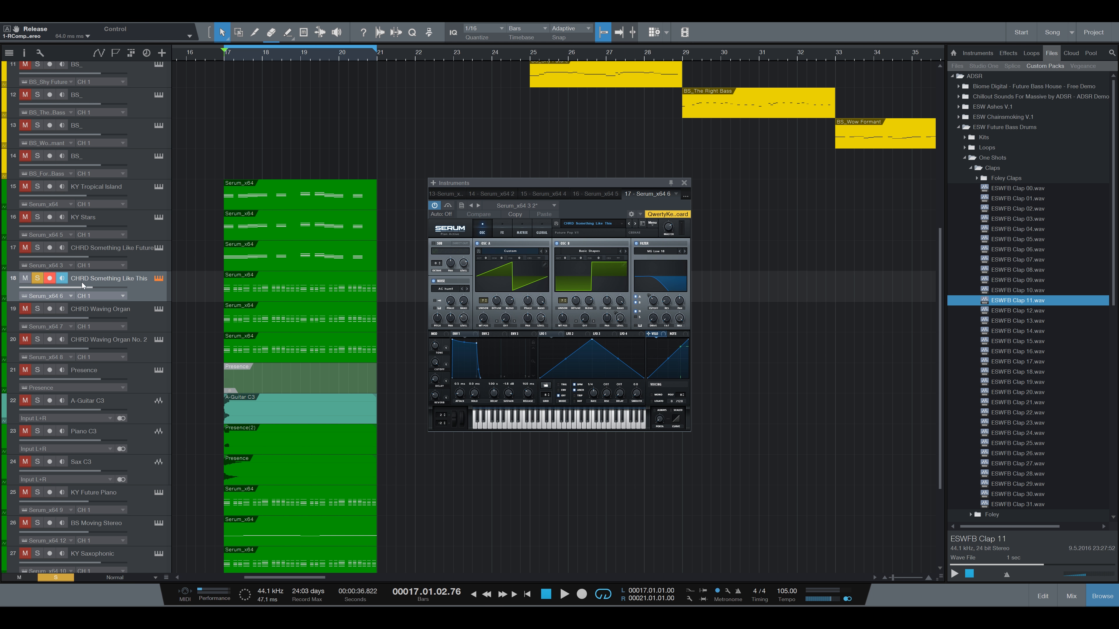
{"action": "key", "text": "space"}
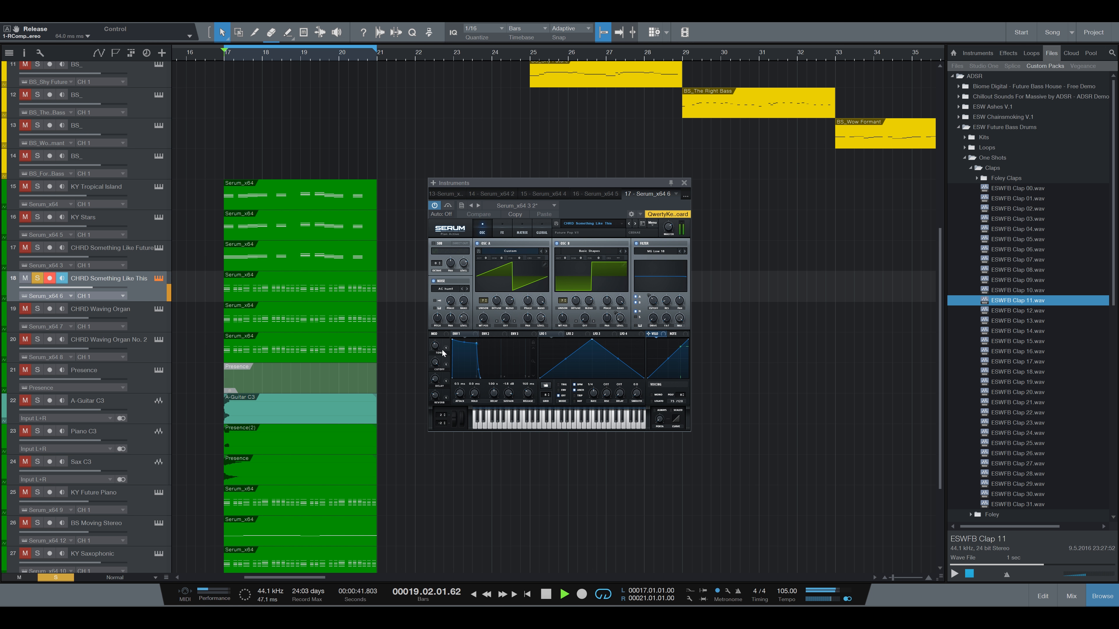
Replay the soloed chords with the Cutoff macro raised to 100%, and close the Serum window.
{"action": "key", "text": "space"}
{"action": "key", "text": "KP_0"}
{"action": "left_click_drag", "start_coordinate": [434, 364], "coordinate": [436, 324]}
{"action": "key", "text": "space"}
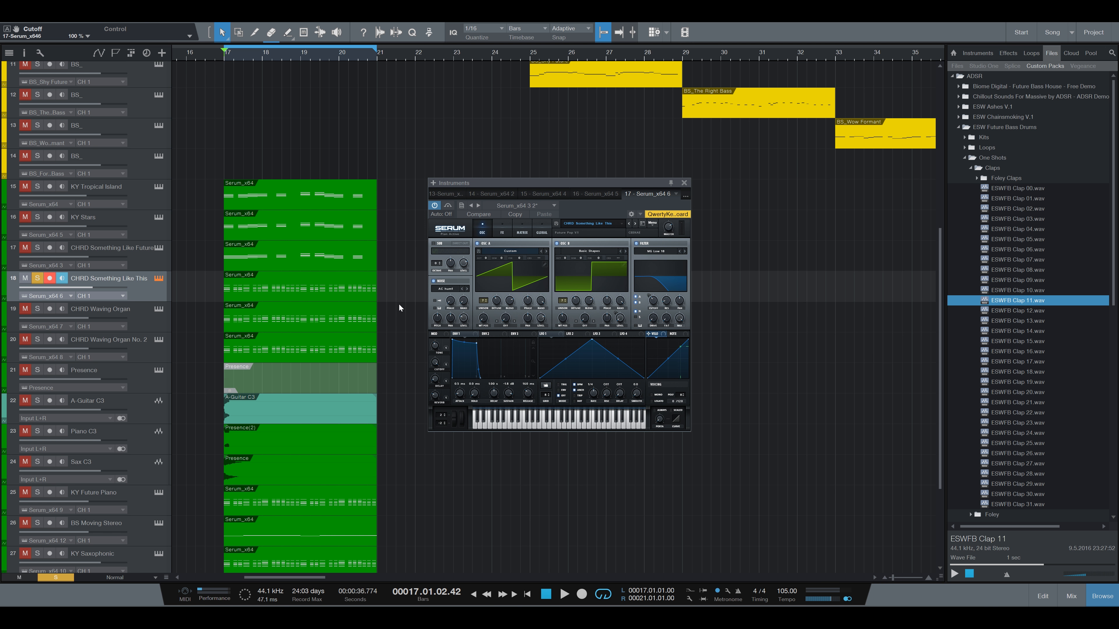
{"action": "scroll", "coordinate": [388, 276], "scroll_direction": "down", "scroll_amount": 3}
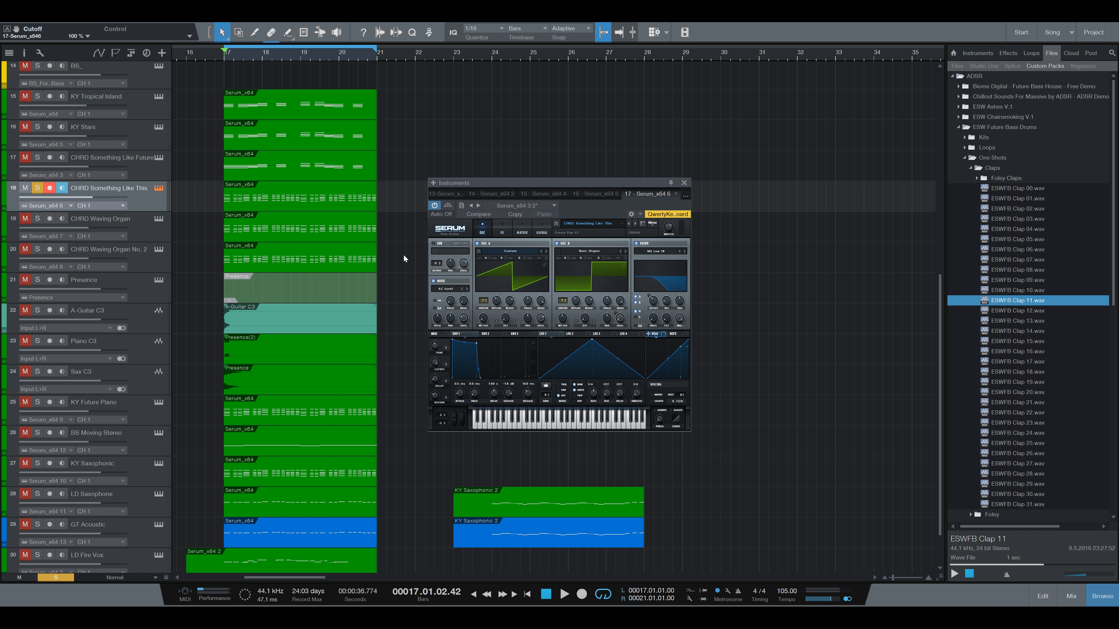
{"action": "left_click", "coordinate": [684, 184]}
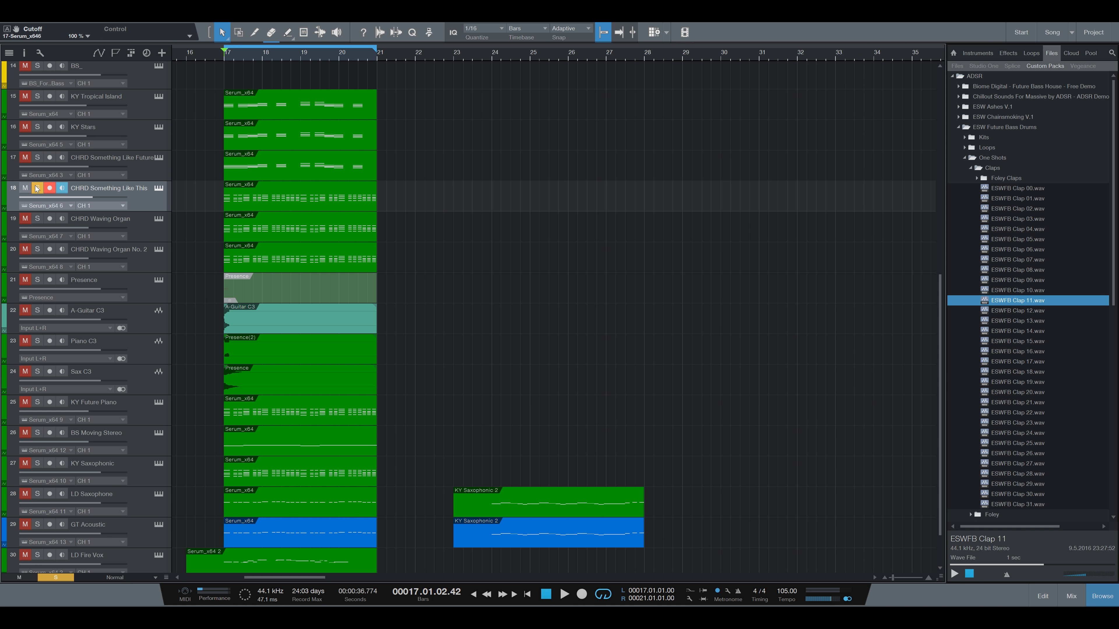
Solo the KY Saxophonic track instead, listen to it and open its Serum instrument.
{"action": "scroll", "coordinate": [299, 213], "scroll_direction": "down", "scroll_amount": 2}
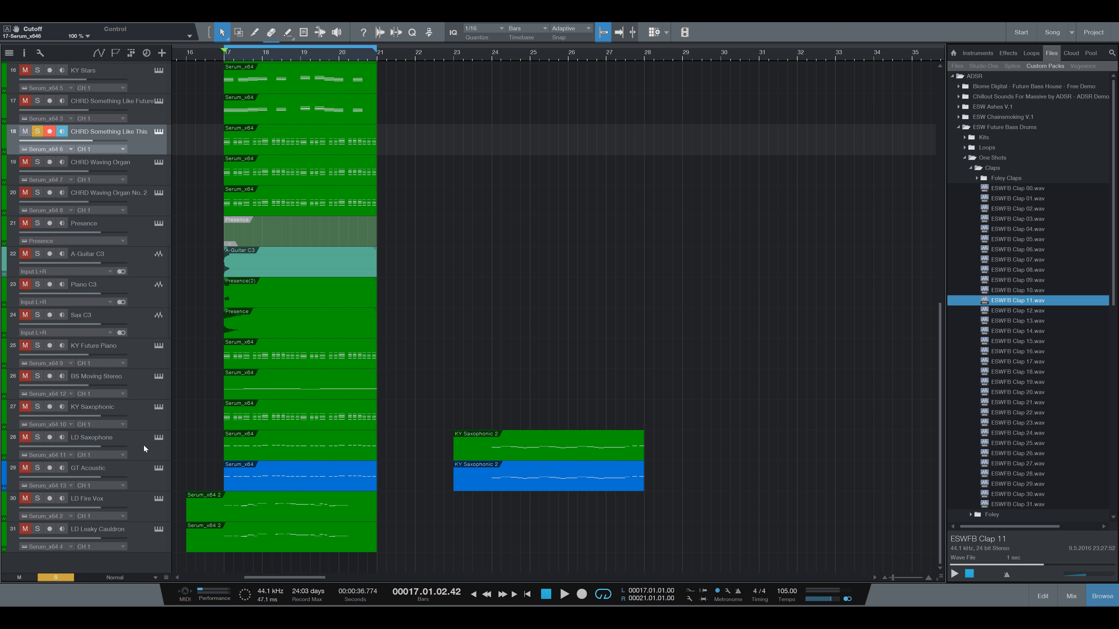
{"action": "left_click", "coordinate": [144, 421]}
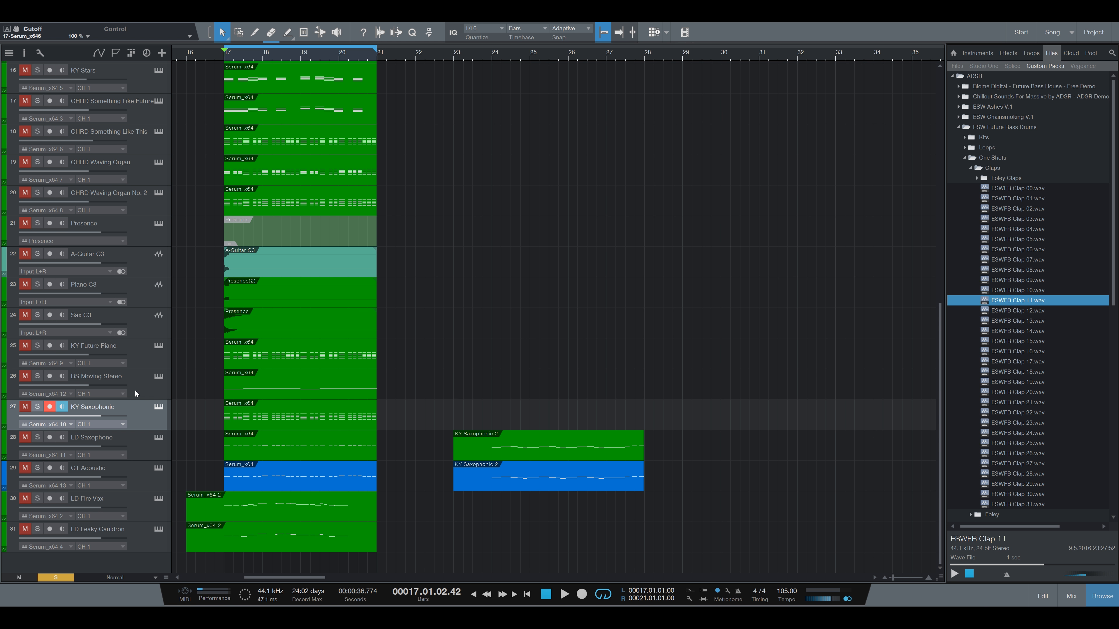
{"action": "left_click", "coordinate": [38, 406]}
{"action": "key", "text": "space"}
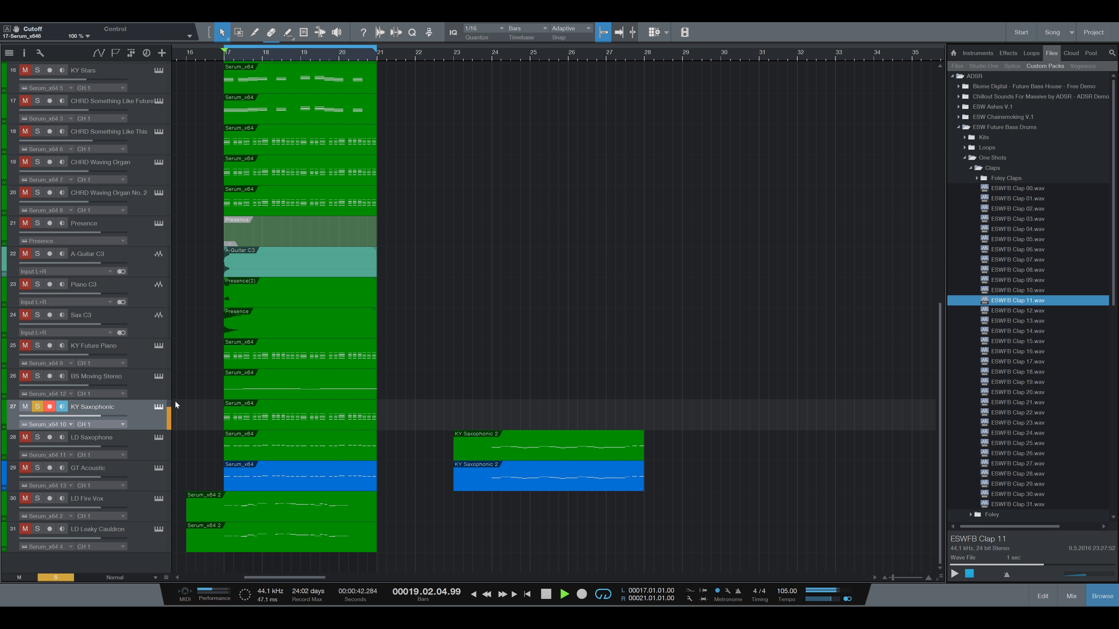
{"action": "key", "text": "space"}
{"action": "left_click", "coordinate": [159, 406]}
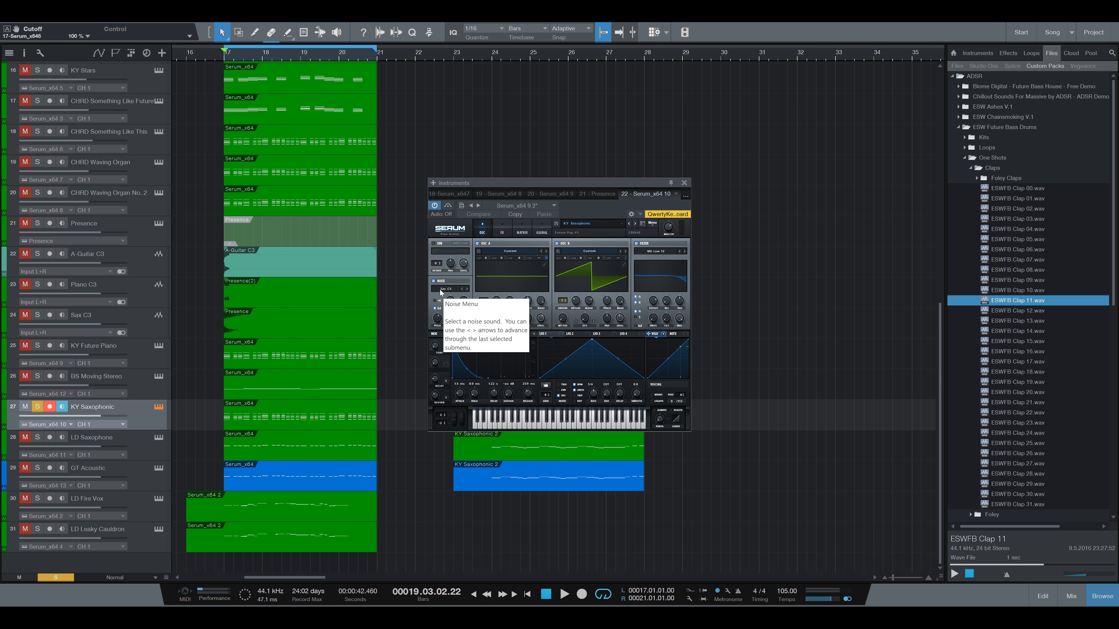
Examine oscillator A's wavetable in the 2D and 3D views and during playback.
{"action": "left_click", "coordinate": [512, 274]}
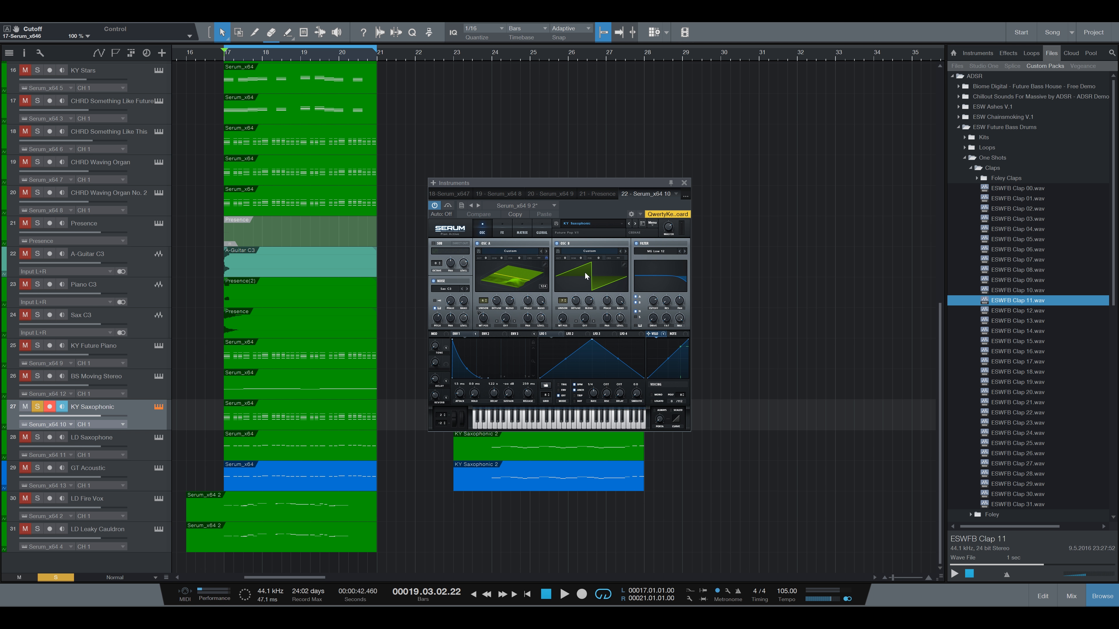
{"action": "left_click", "coordinate": [531, 276]}
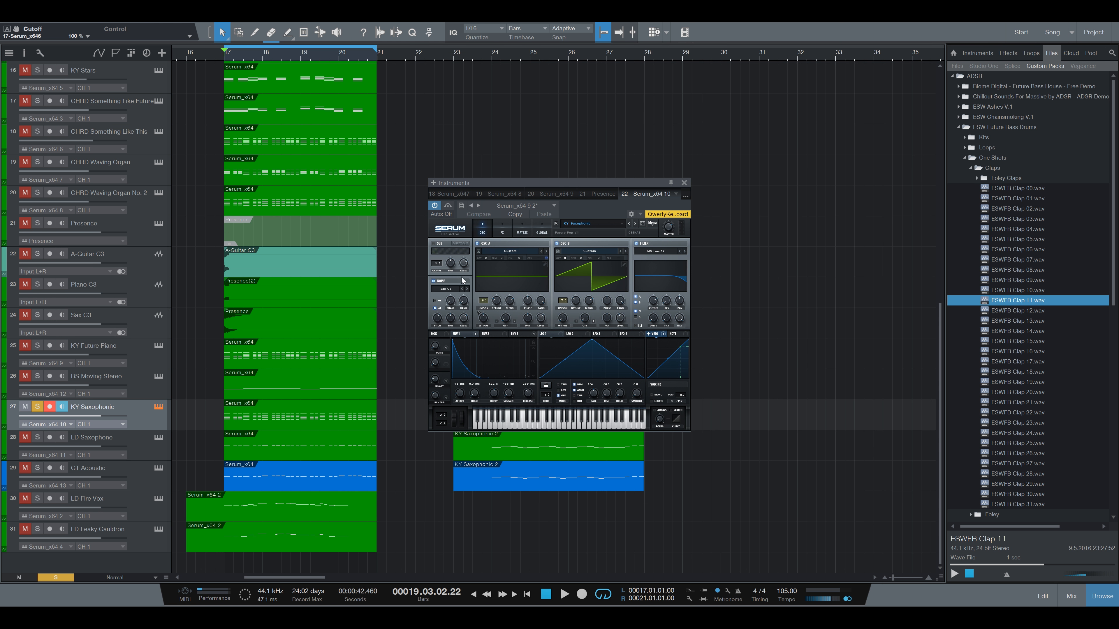
{"action": "key", "text": "space"}
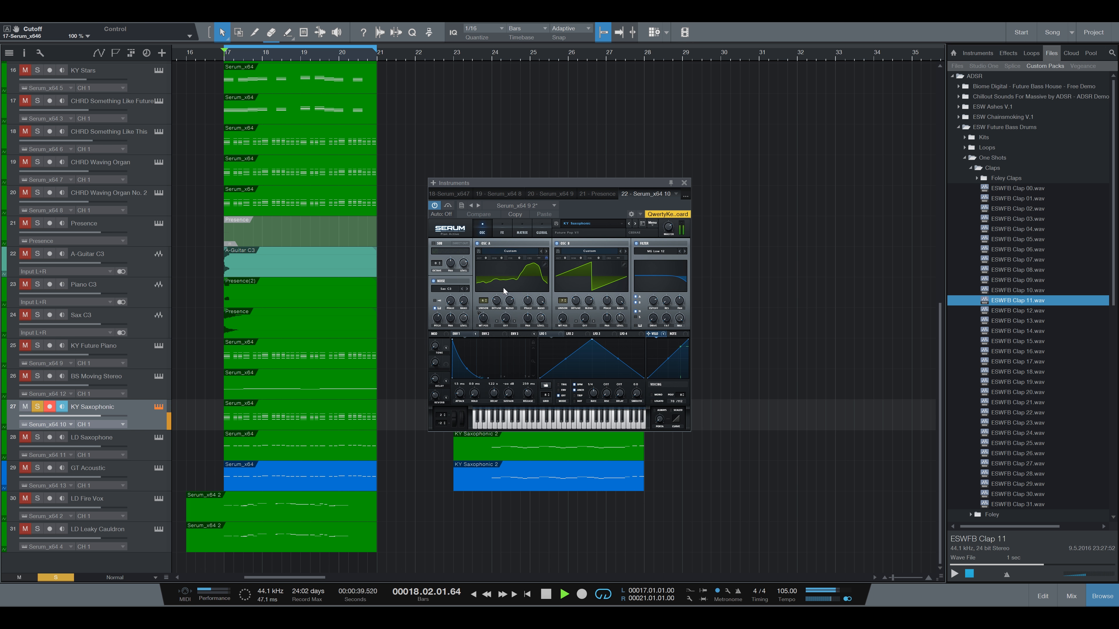
{"action": "key", "text": "space"}
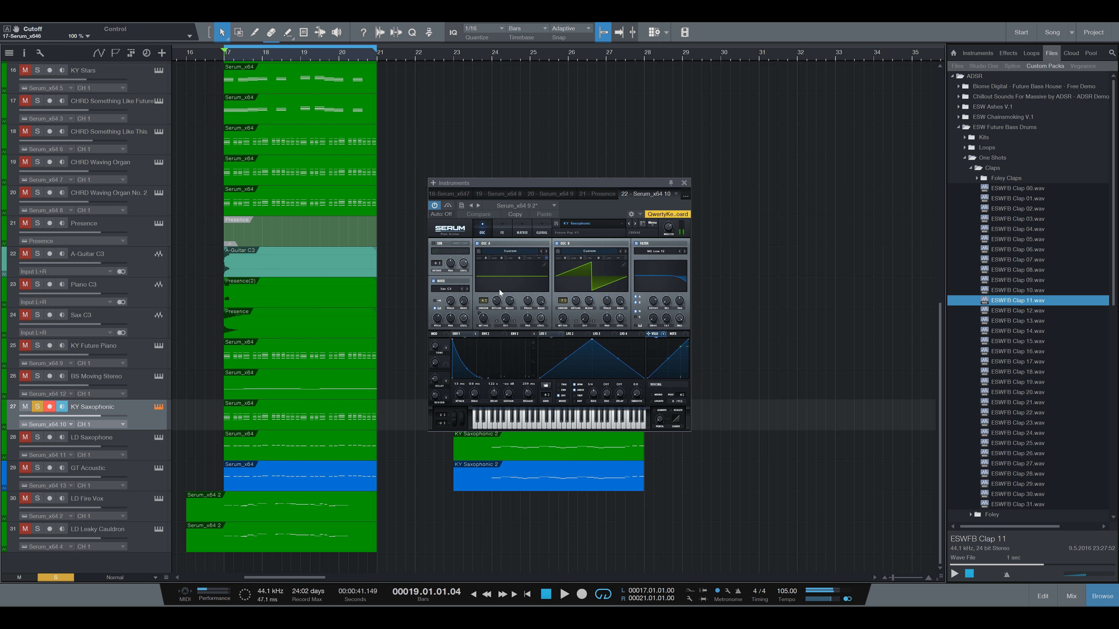
{"action": "left_click", "coordinate": [490, 271]}
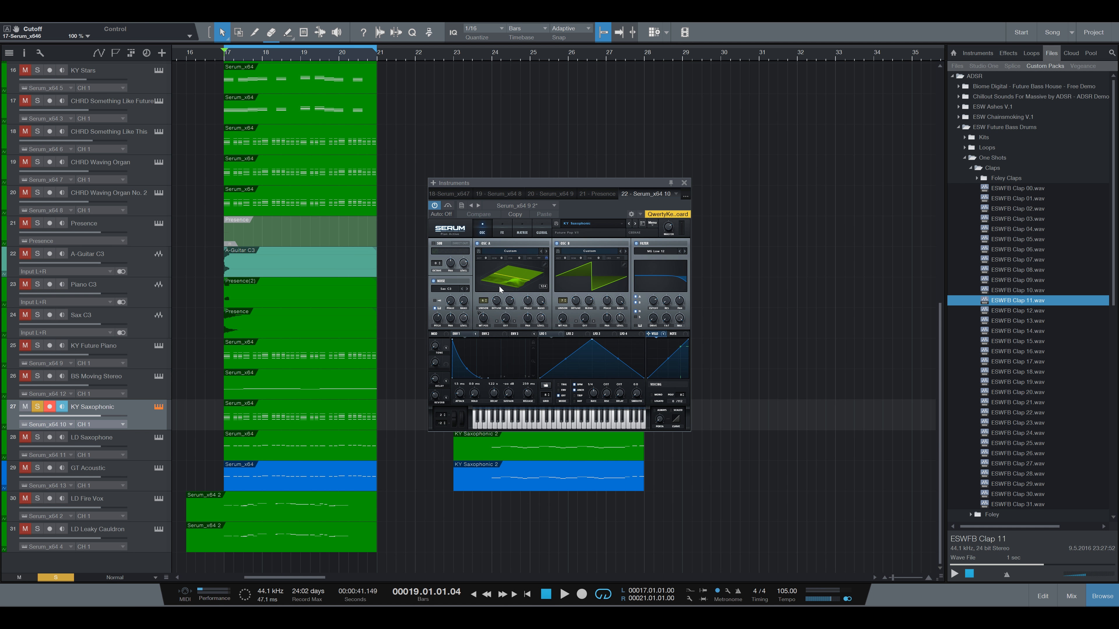
{"action": "left_click", "coordinate": [507, 280]}
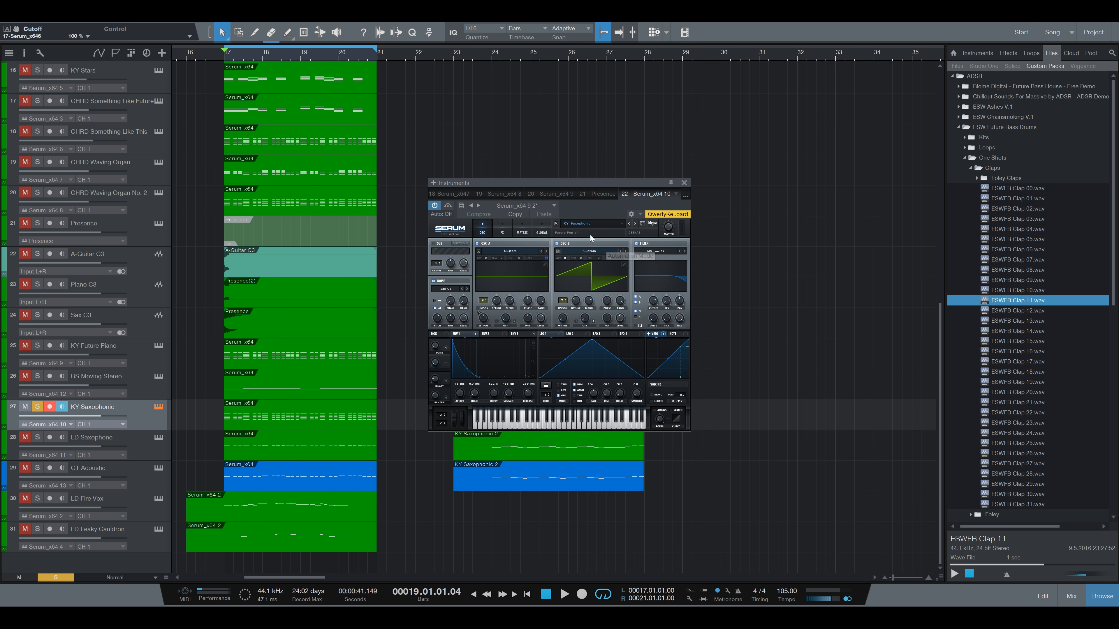
Switch off oscillator B and the noise oscillator, and audition oscillator A alone.
{"action": "left_click", "coordinate": [564, 243]}
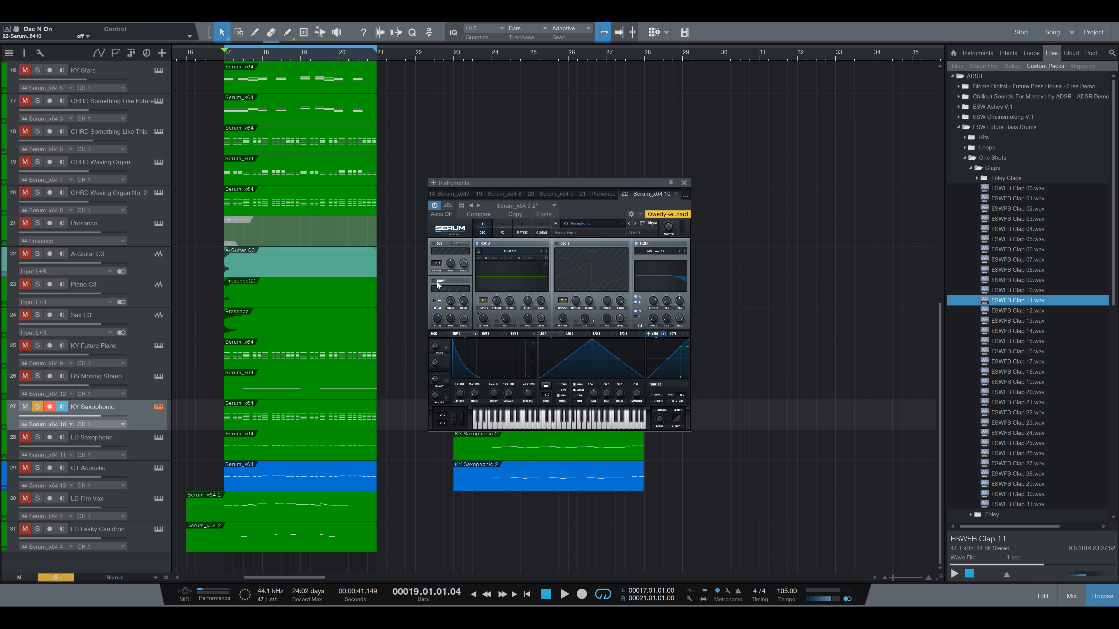
{"action": "key", "text": "space"}
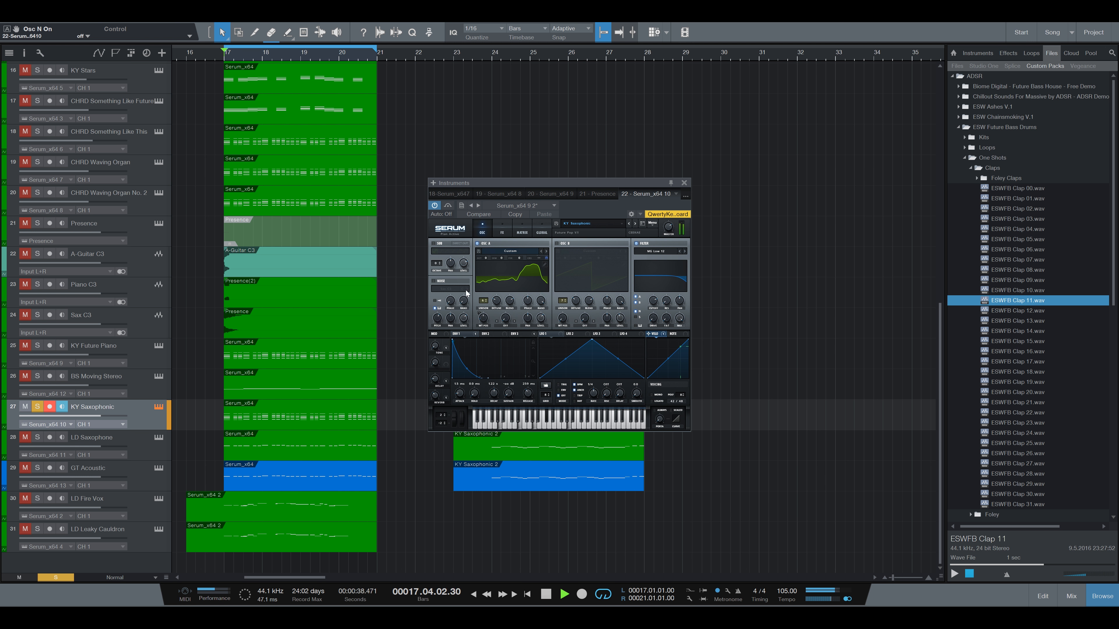
{"action": "key", "text": "space"}
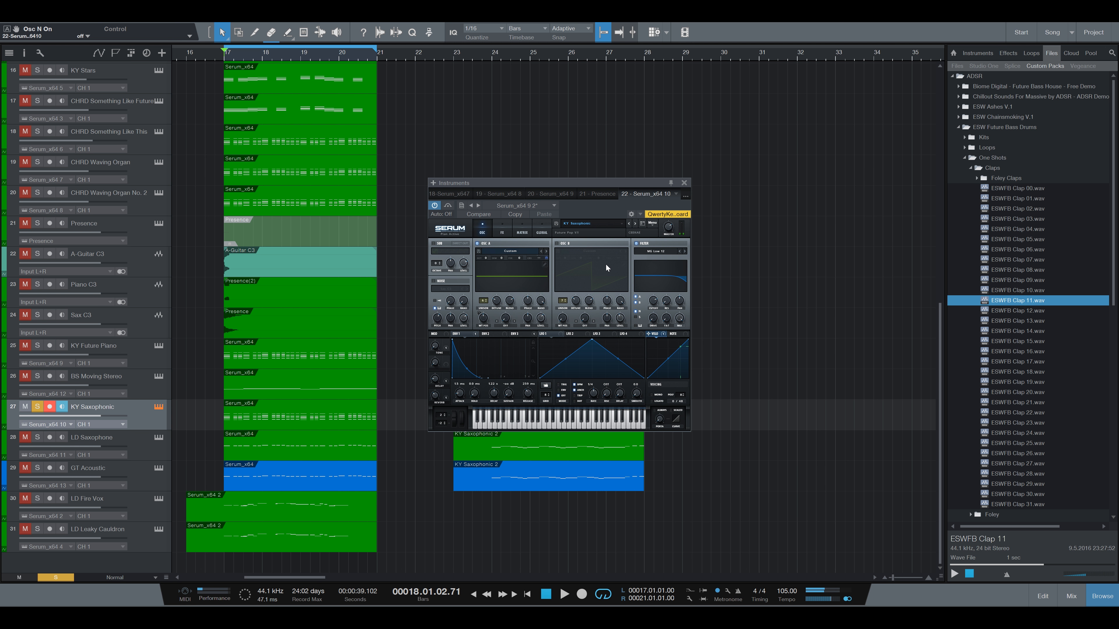
Switch oscillator B and the noise oscillator back on after browsing oscillator B's wavetable list, and close the Serum window.
{"action": "left_click", "coordinate": [557, 243]}
{"action": "left_click", "coordinate": [573, 251]}
{"action": "mouse_move", "coordinate": [584, 260]}
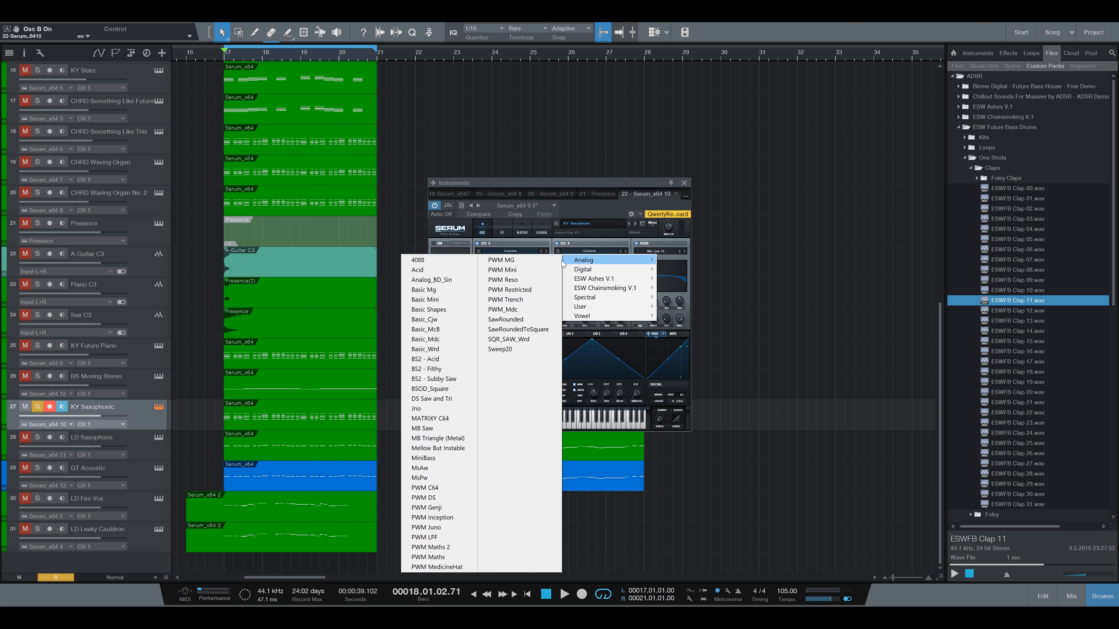
{"action": "left_click", "coordinate": [588, 237]}
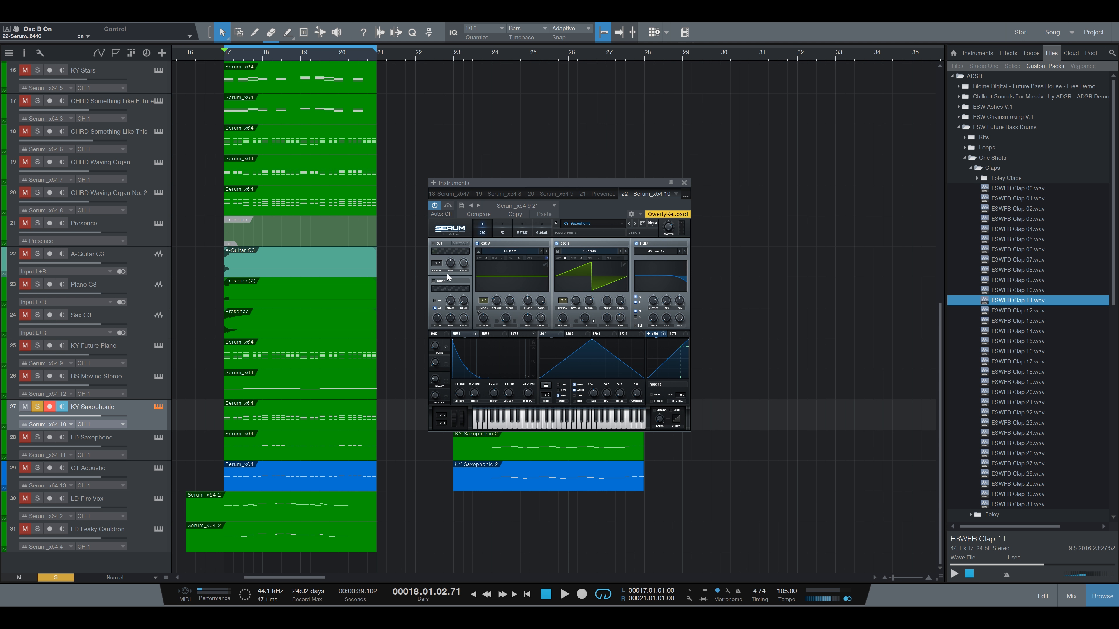
{"action": "left_click", "coordinate": [447, 281]}
{"action": "left_click", "coordinate": [684, 183]}
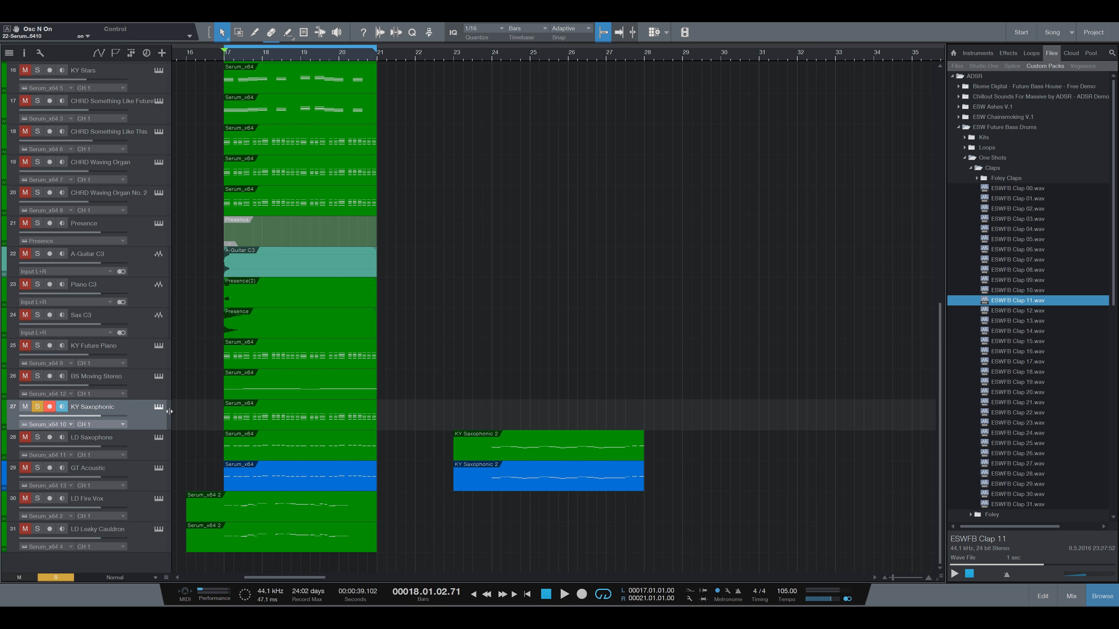
Solo the CHRD Something Like This track again and reopen its Serum instrument.
{"action": "left_click", "coordinate": [159, 407]}
{"action": "left_click", "coordinate": [159, 407]}
{"action": "scroll", "coordinate": [262, 382], "scroll_direction": "up", "scroll_amount": 9}
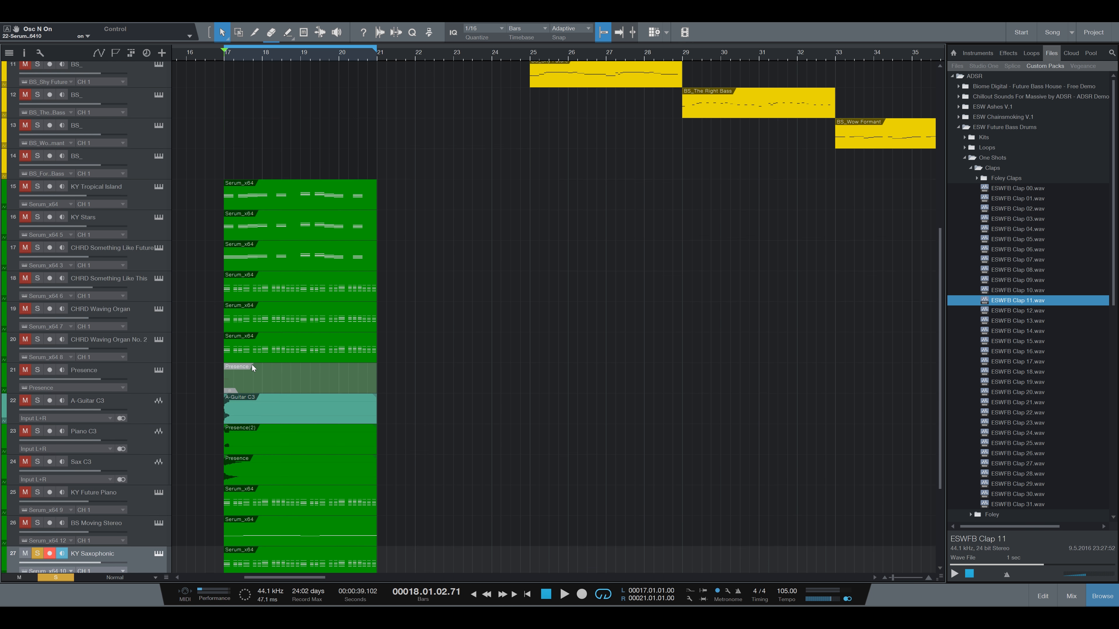
{"action": "scroll", "coordinate": [215, 338], "scroll_direction": "down", "scroll_amount": 4}
{"action": "left_click", "coordinate": [38, 279]}
{"action": "left_click", "coordinate": [164, 287]}
{"action": "left_click", "coordinate": [157, 279]}
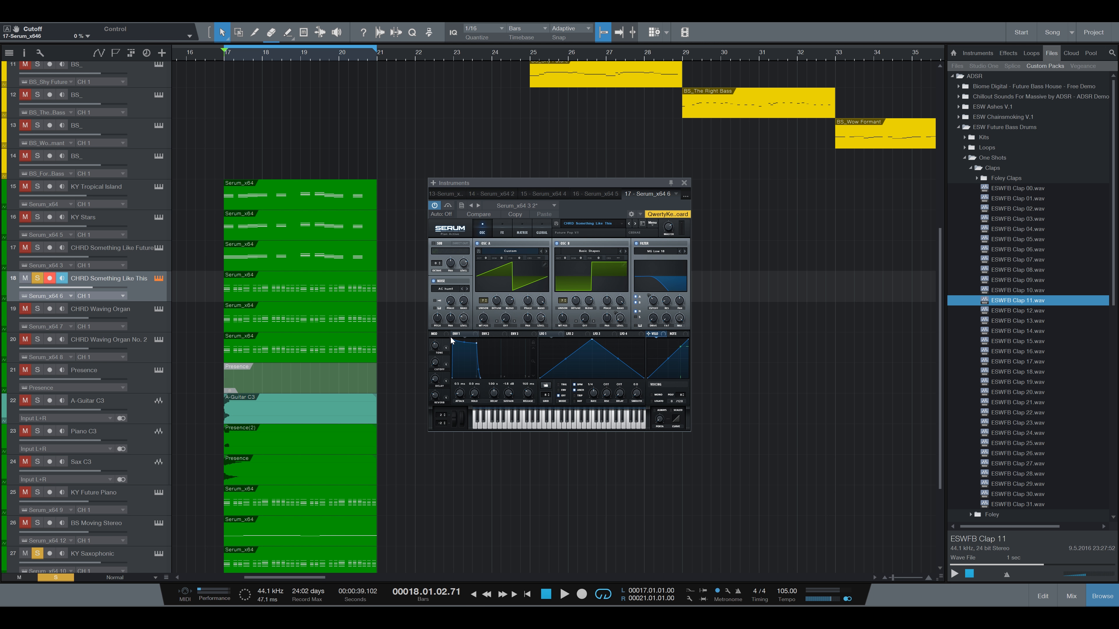
Audition the chords while lowering the Cutoff macro to 0%, and close the Serum window.
{"action": "key", "text": "space"}
{"action": "left_click_drag", "start_coordinate": [435, 366], "coordinate": [420, 426]}
{"action": "key", "text": "space"}
{"action": "left_click", "coordinate": [685, 183]}
Reopen the chord patch's Serum instrument and review its effects page before returning to the oscillators.
{"action": "left_click", "coordinate": [158, 278]}
{"action": "left_click", "coordinate": [500, 229]}
{"action": "left_click", "coordinate": [486, 231]}
{"action": "left_click", "coordinate": [501, 233]}
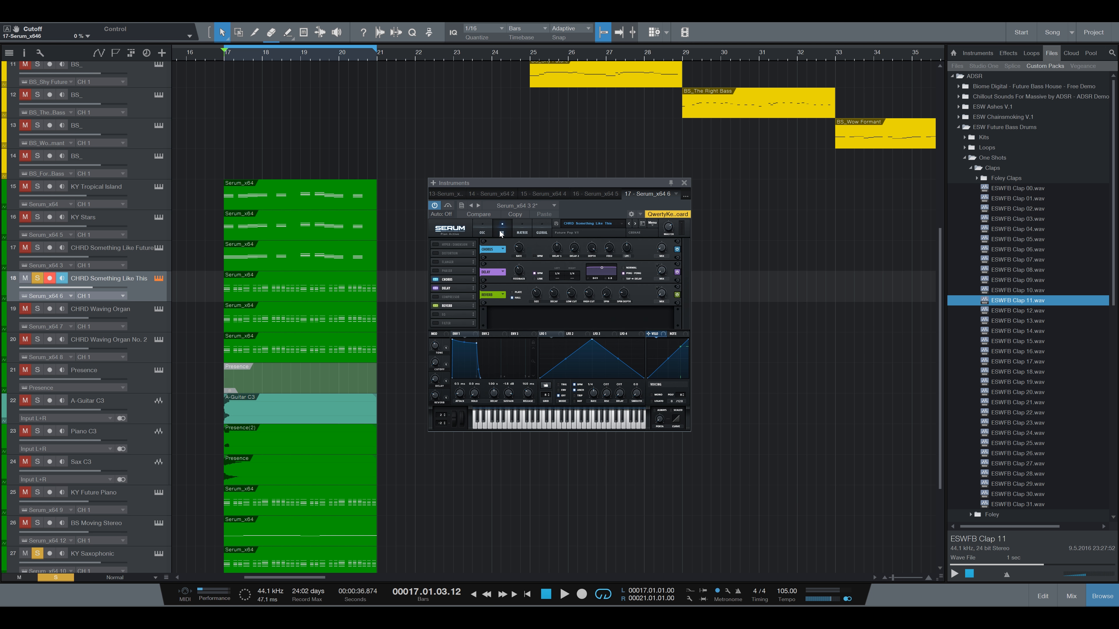
{"action": "left_click", "coordinate": [488, 231]}
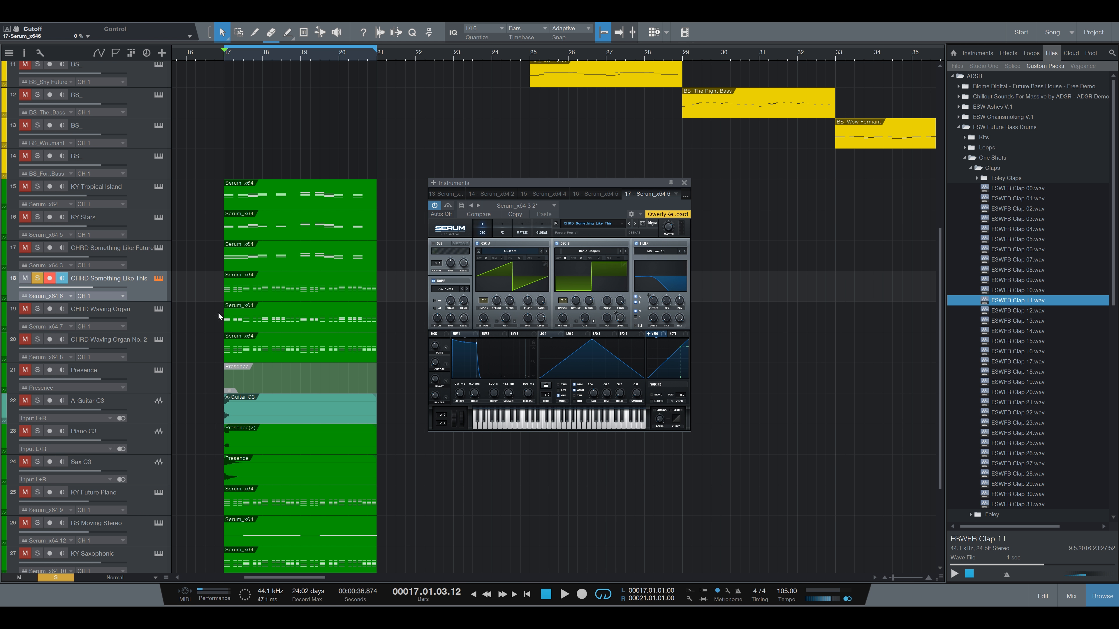
Raise the chord patch's Cutoff macro to 76% during playback.
{"action": "key", "text": "space"}
{"action": "left_click_drag", "start_coordinate": [437, 367], "coordinate": [443, 318]}
{"action": "key", "text": "space"}
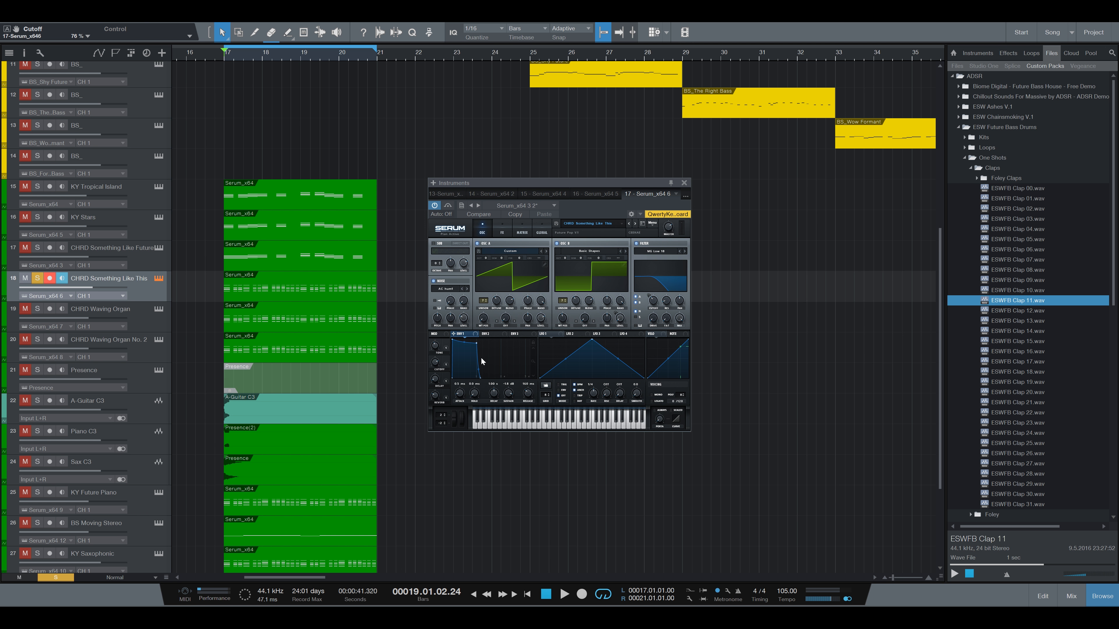
Inspect the chord patch's envelopes, oscillator A's wavetable position and the unison detune of both oscillators.
{"action": "left_click", "coordinate": [496, 335]}
{"action": "left_click", "coordinate": [470, 337]}
{"action": "left_click", "coordinate": [484, 319]}
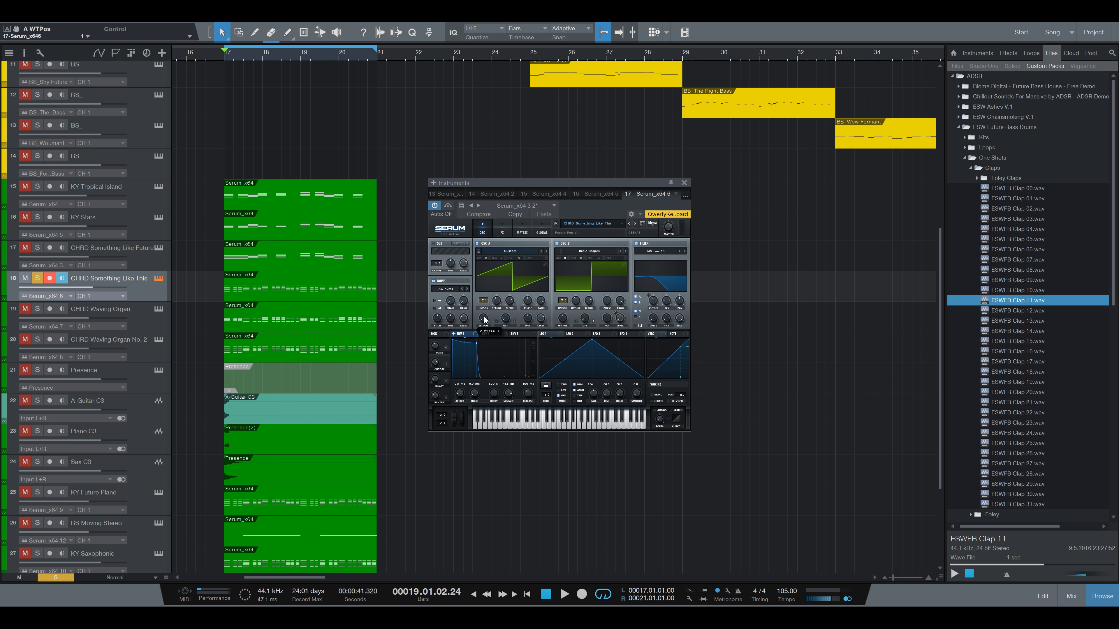
{"action": "left_click", "coordinate": [496, 302]}
{"action": "left_click", "coordinate": [576, 302]}
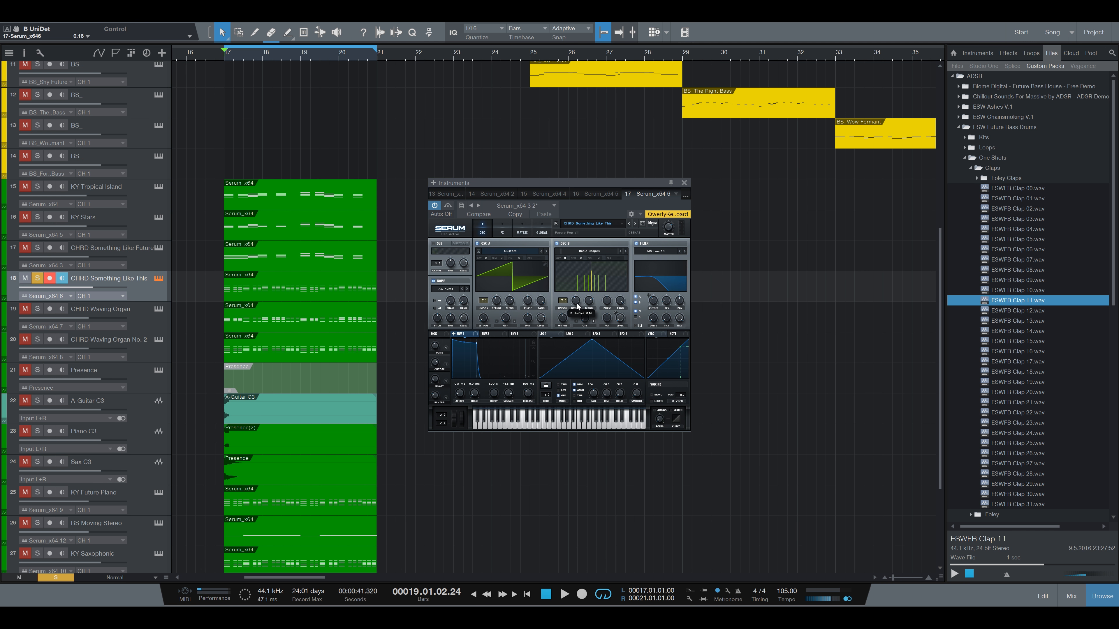
{"action": "left_click", "coordinate": [498, 301]}
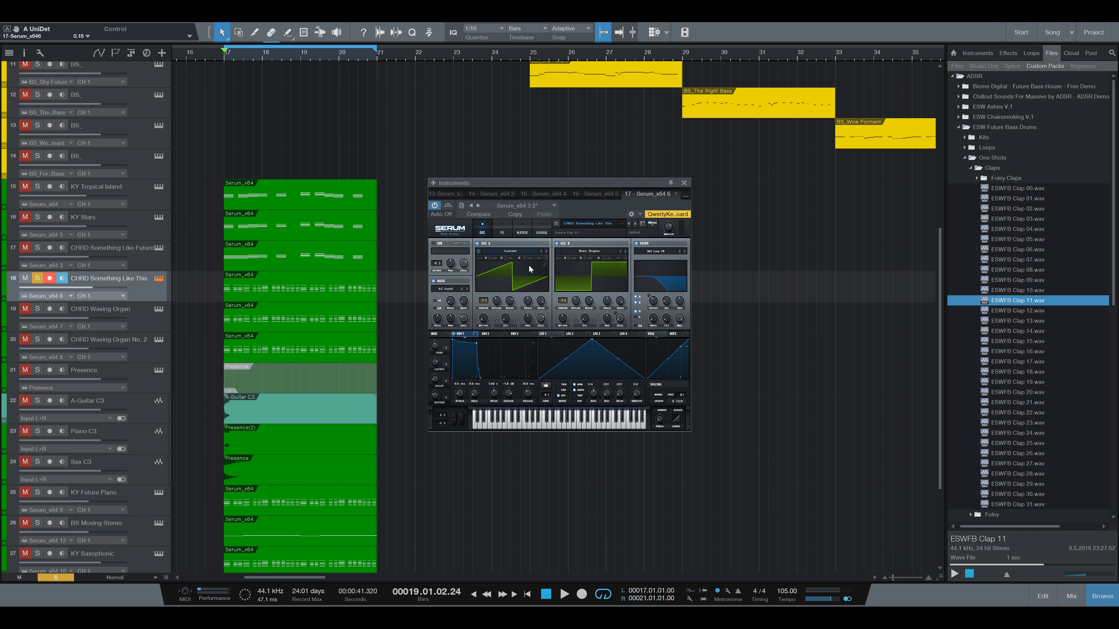
Compare the global unison settings with the detune controls on the oscillator page.
{"action": "left_click", "coordinate": [543, 232]}
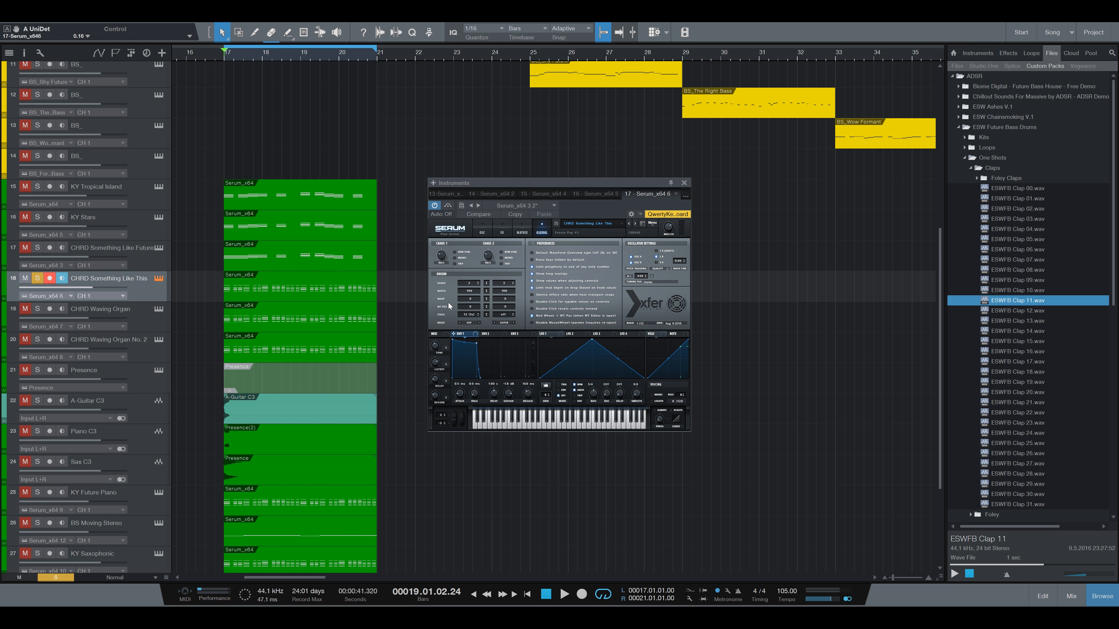
{"action": "left_click", "coordinate": [482, 233]}
{"action": "left_click", "coordinate": [544, 230]}
{"action": "left_click", "coordinate": [484, 228]}
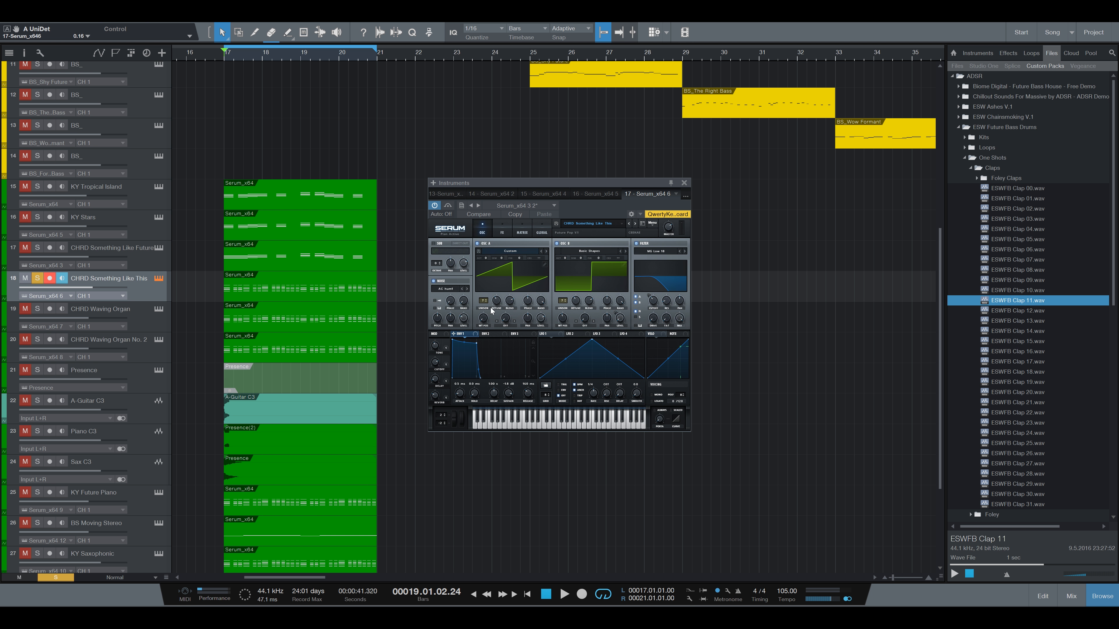
{"action": "mouse_move", "coordinate": [498, 305]}
Choose Exp. as oscillator A's unison mode in the global settings.
{"action": "left_click", "coordinate": [542, 227]}
{"action": "left_click", "coordinate": [470, 322]}
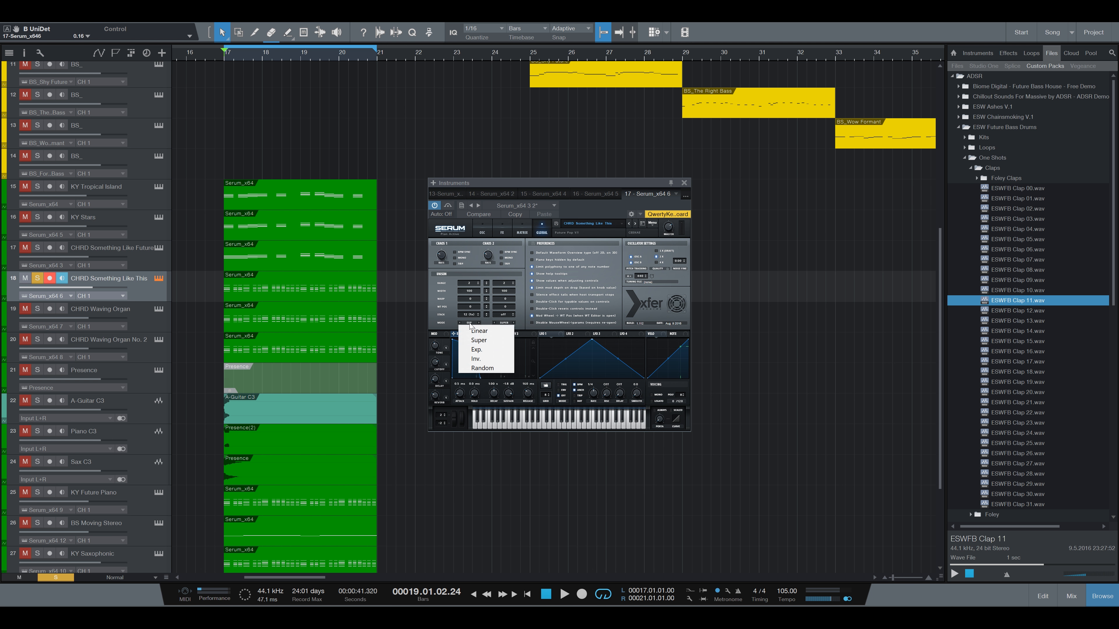
{"action": "left_click", "coordinate": [491, 348]}
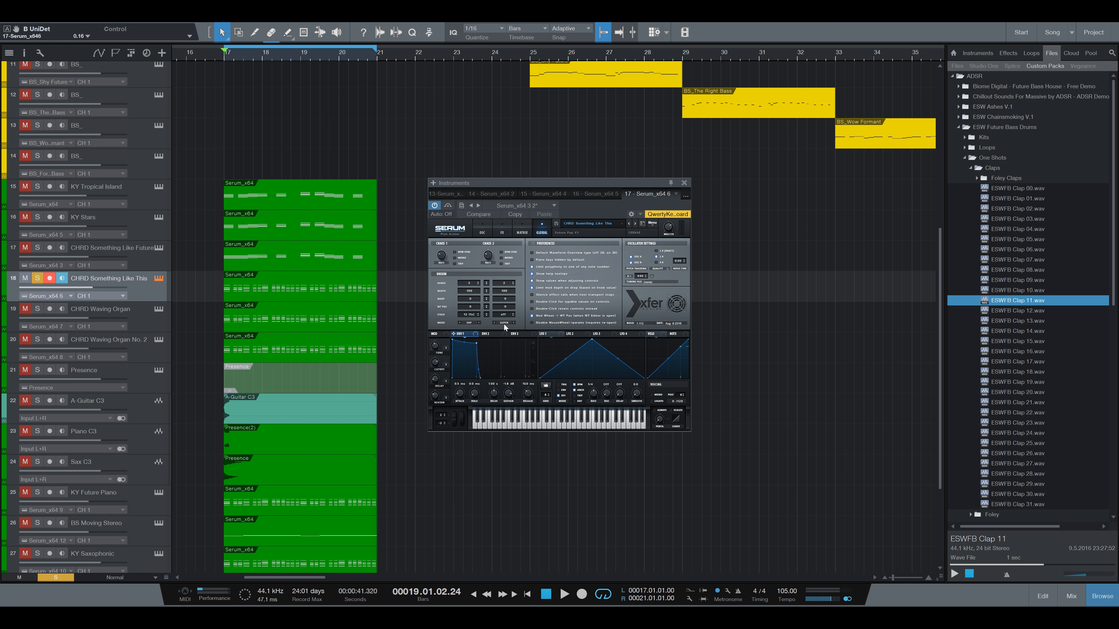
Choose the unison mode for oscillator B in the global settings and return to the oscillator page.
{"action": "left_click", "coordinate": [504, 323]}
{"action": "left_click", "coordinate": [511, 340]}
{"action": "left_click", "coordinate": [482, 230]}
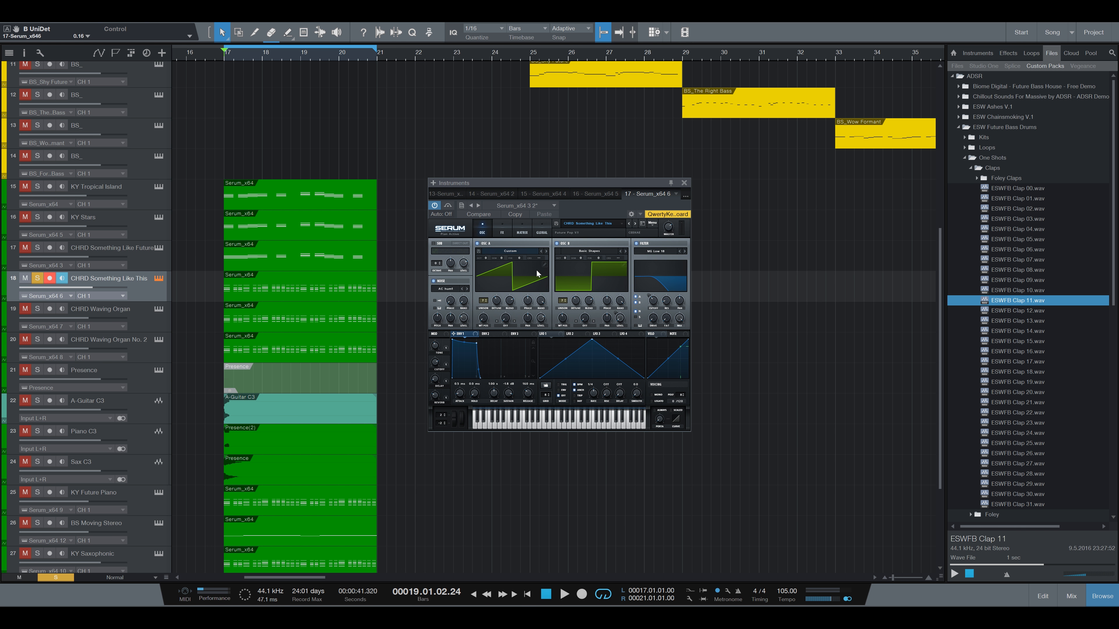
Audition the chord patch's oscillator A alone by temporarily switching off oscillator B and the noise oscillator.
{"action": "left_click", "coordinate": [557, 243]}
{"action": "left_click", "coordinate": [434, 281]}
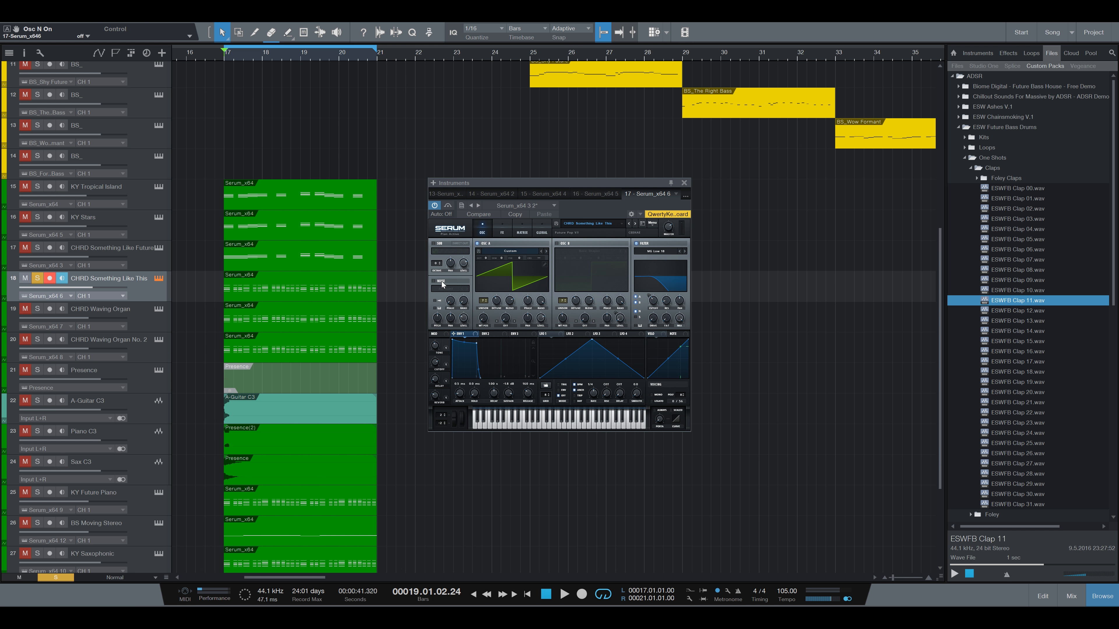
{"action": "key", "text": "space"}
{"action": "key", "text": "space"}
{"action": "left_click", "coordinate": [434, 281]}
{"action": "left_click", "coordinate": [557, 243]}
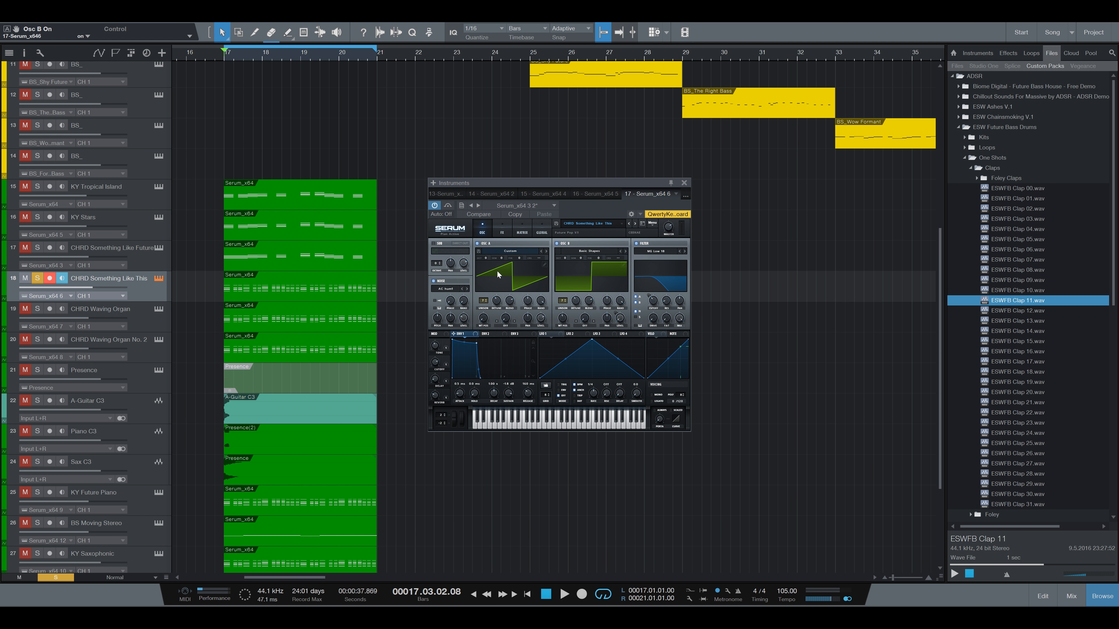
Inspect the chord clip's notes in the piano roll and audition the pitch of the sustained top note.
{"action": "double_click", "coordinate": [260, 293]}
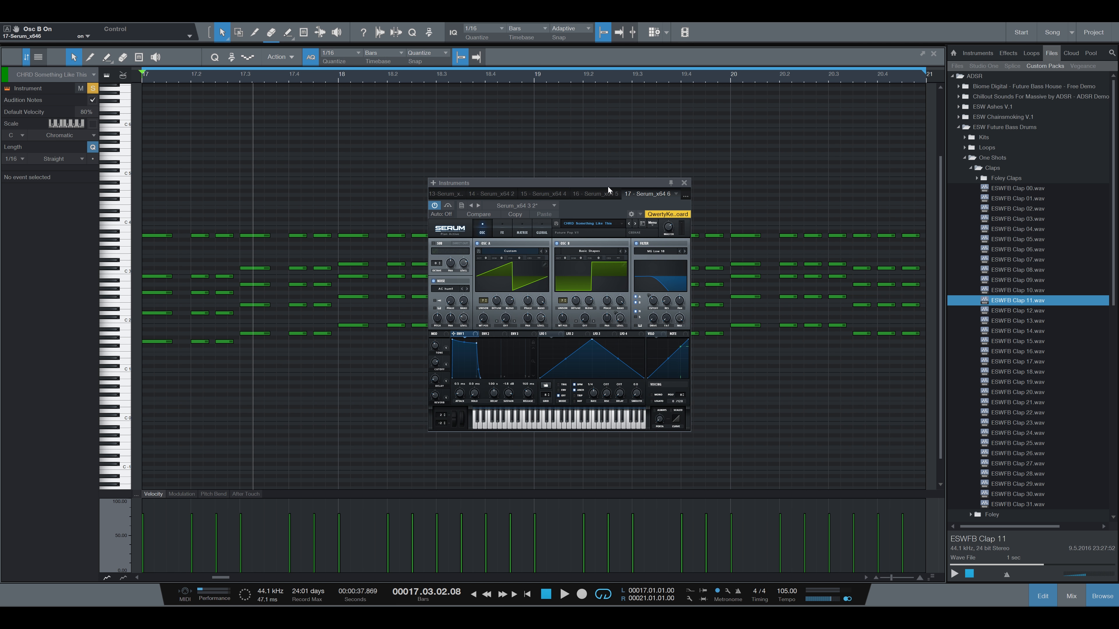
{"action": "left_click_drag", "start_coordinate": [608, 185], "coordinate": [574, 389]}
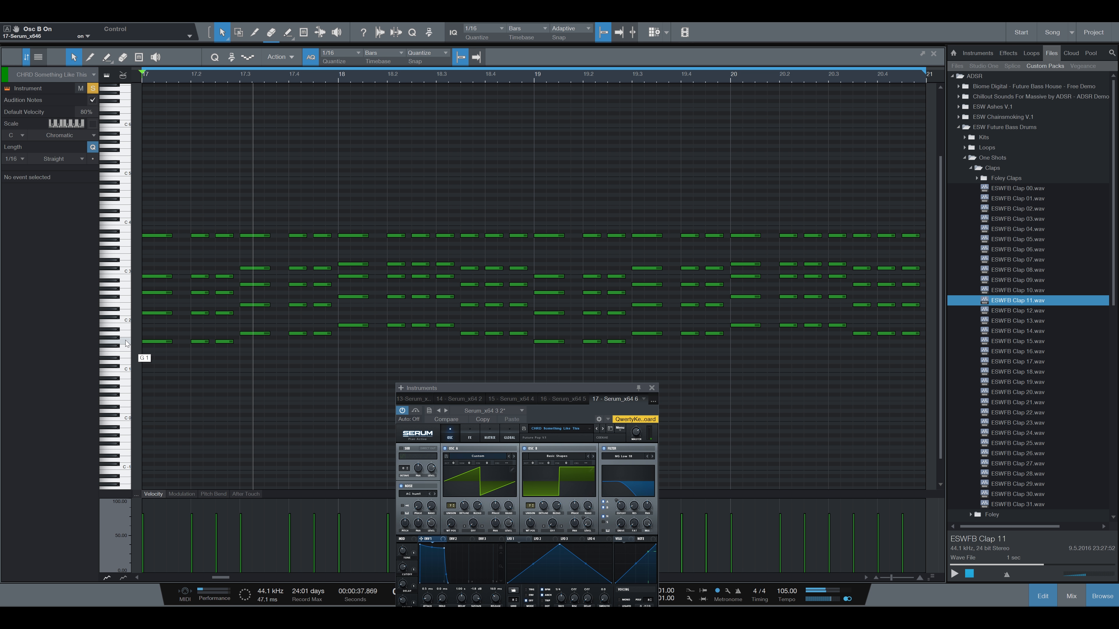
{"action": "left_click", "coordinate": [128, 235]}
{"action": "key", "text": "F2"}
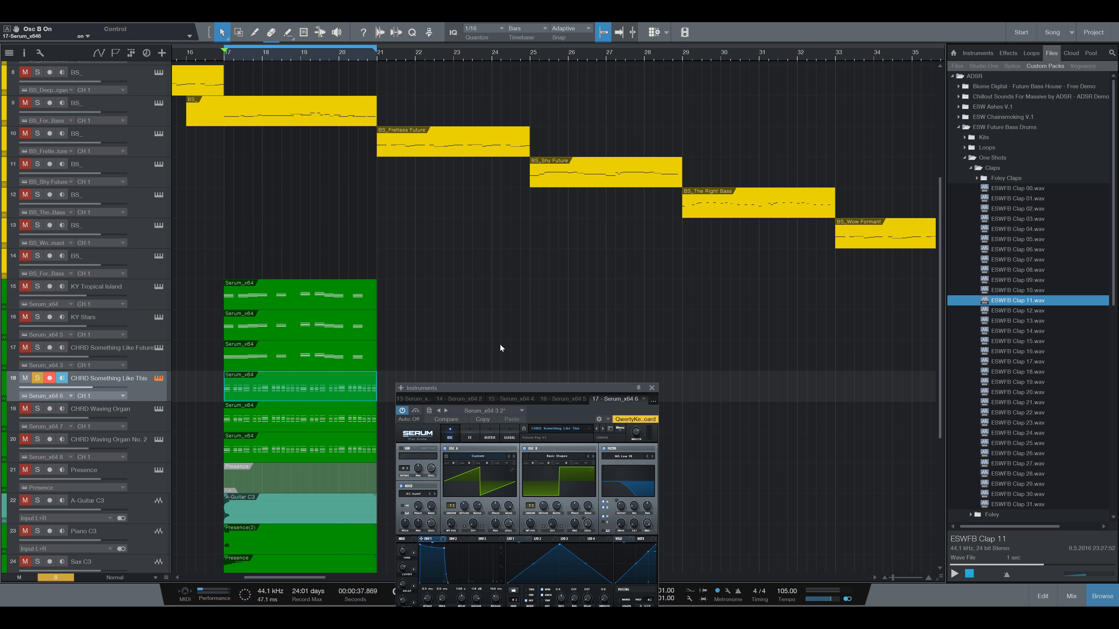
Review the chord patch's global unison settings against both oscillators' unison controls.
{"action": "left_click_drag", "start_coordinate": [488, 389], "coordinate": [520, 235]}
{"action": "left_click", "coordinate": [496, 276]}
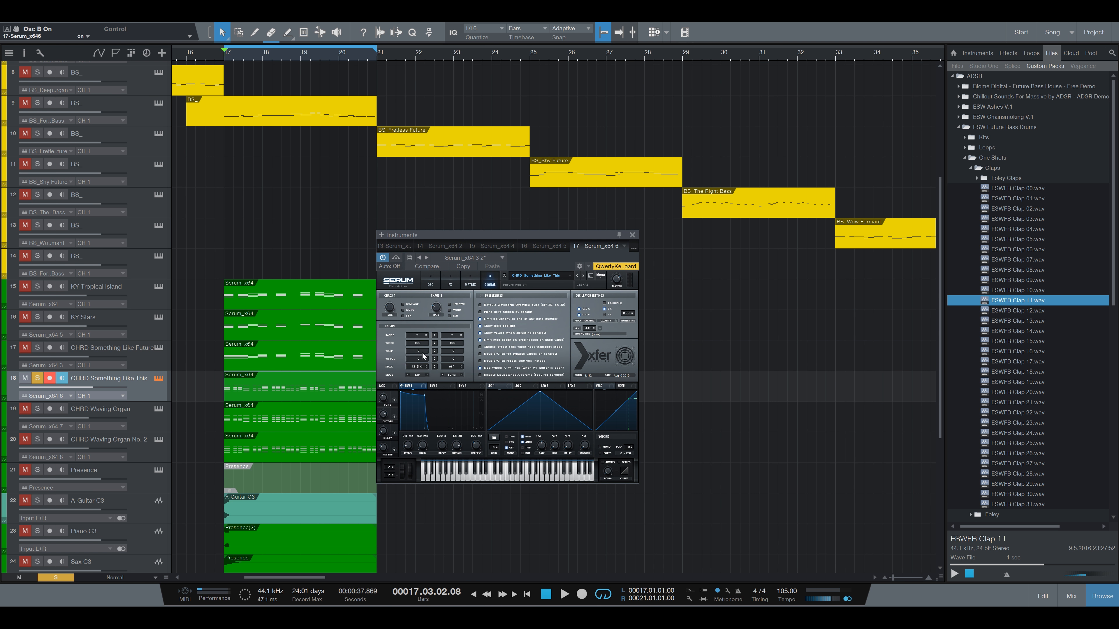
{"action": "left_click", "coordinate": [431, 284]}
{"action": "left_click", "coordinate": [487, 286]}
{"action": "left_click", "coordinate": [431, 283]}
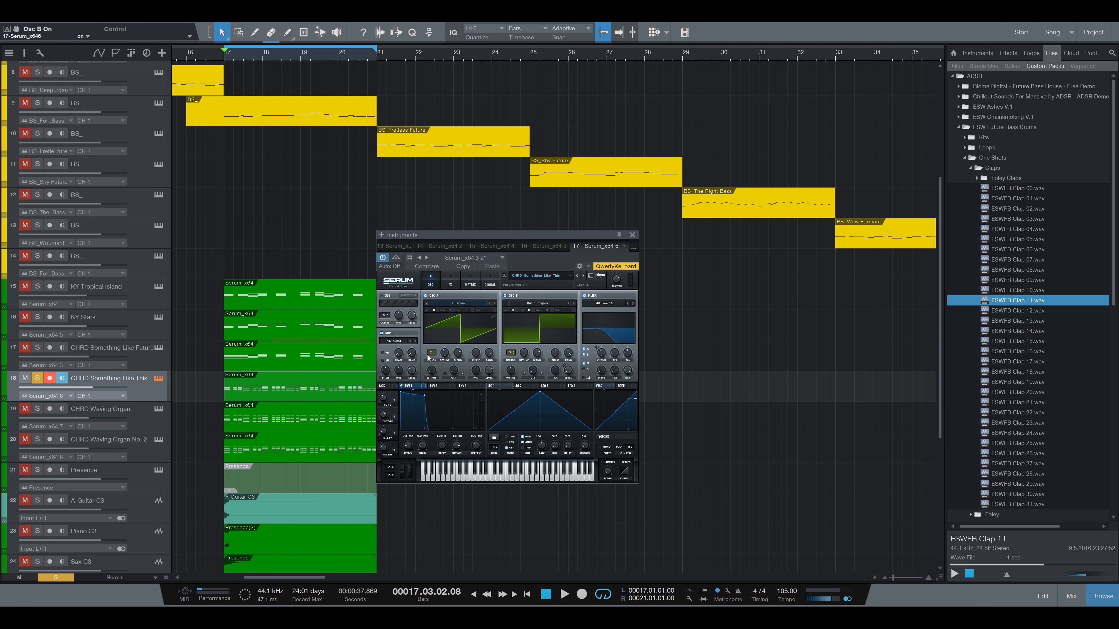
{"action": "left_click", "coordinate": [485, 286]}
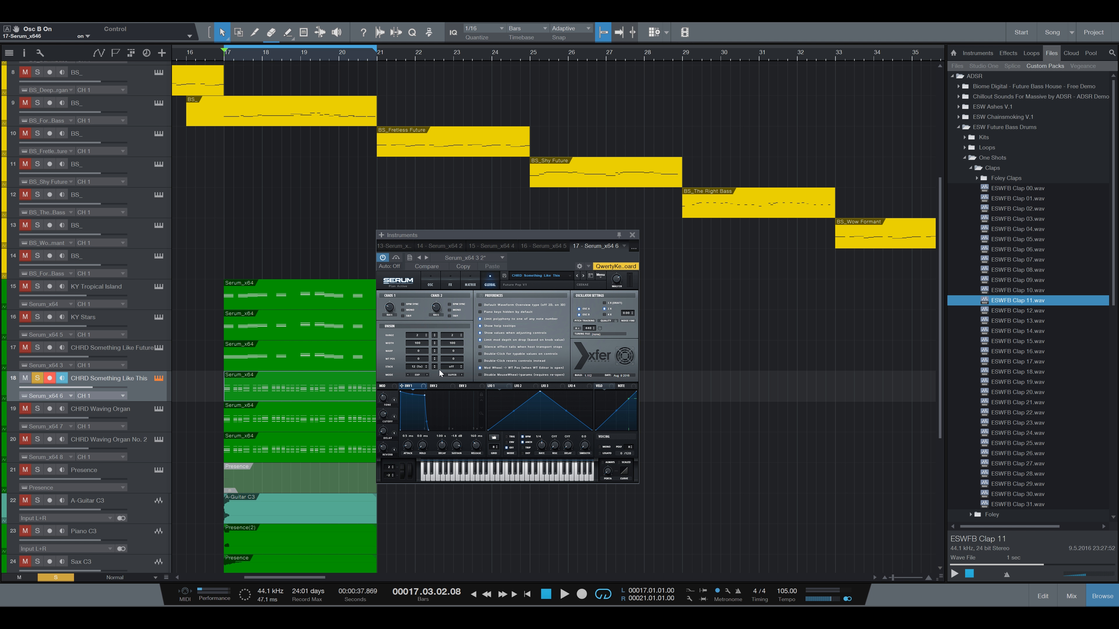
{"action": "left_click", "coordinate": [433, 282]}
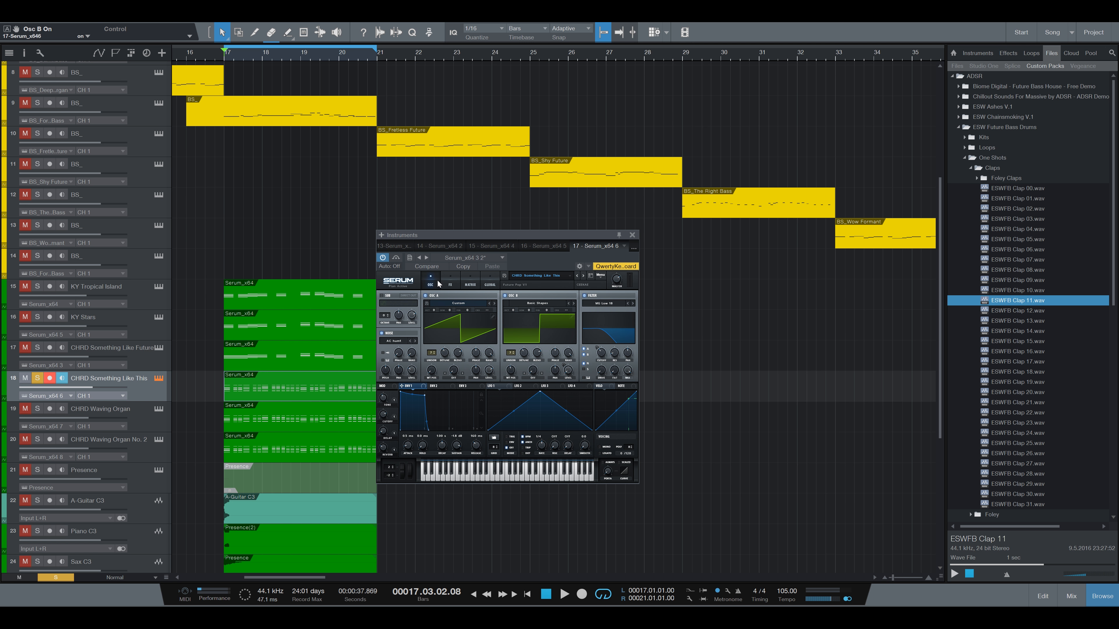
Review the chord patch's chorus, delay and reverb effects and its Reverb macro.
{"action": "left_click_drag", "start_coordinate": [495, 232], "coordinate": [517, 219]}
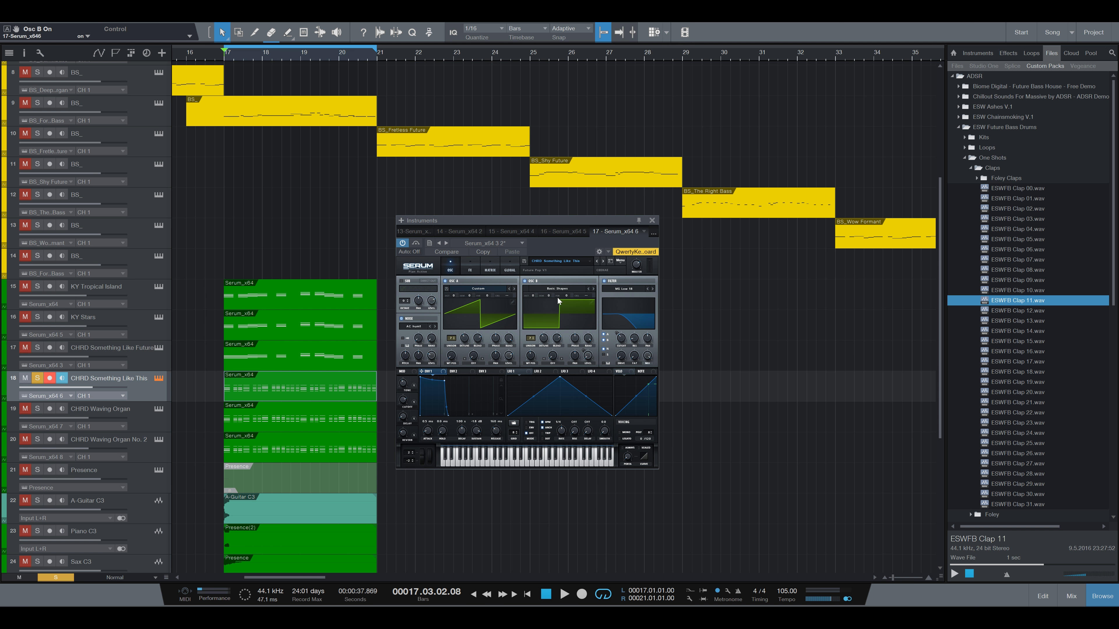
{"action": "left_click", "coordinate": [471, 267]}
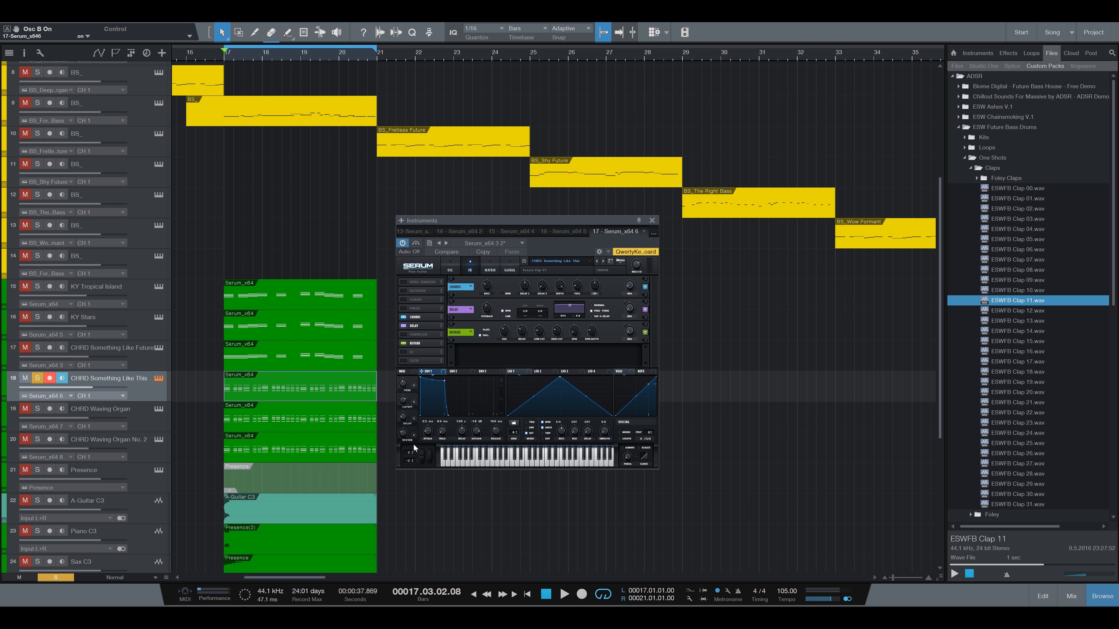
{"action": "mouse_move", "coordinate": [404, 420]}
{"action": "left_click", "coordinate": [451, 269]}
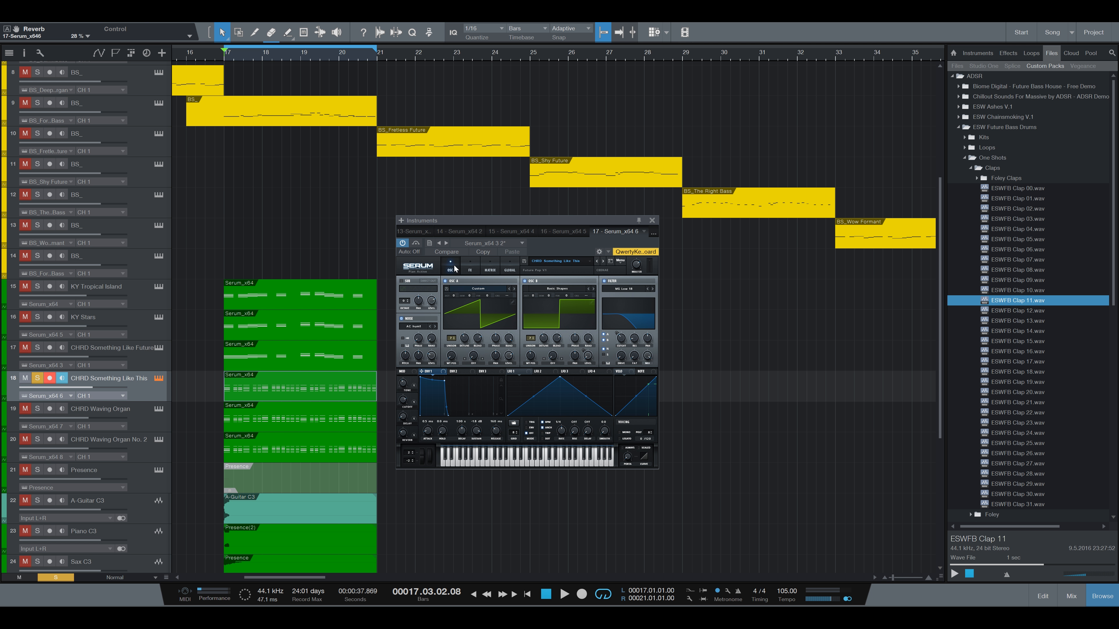
{"action": "left_click", "coordinate": [653, 220]}
{"action": "scroll", "coordinate": [592, 269], "scroll_direction": "down", "scroll_amount": 5}
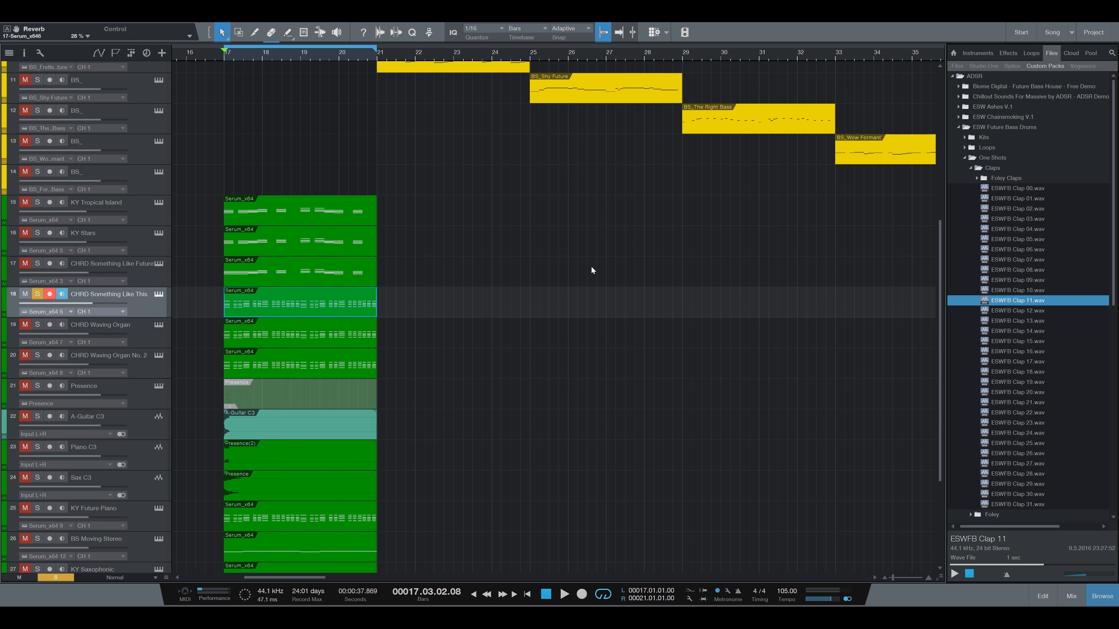
{"action": "left_click", "coordinate": [37, 238]}
{"action": "scroll", "coordinate": [458, 275], "scroll_direction": "down", "scroll_amount": 4}
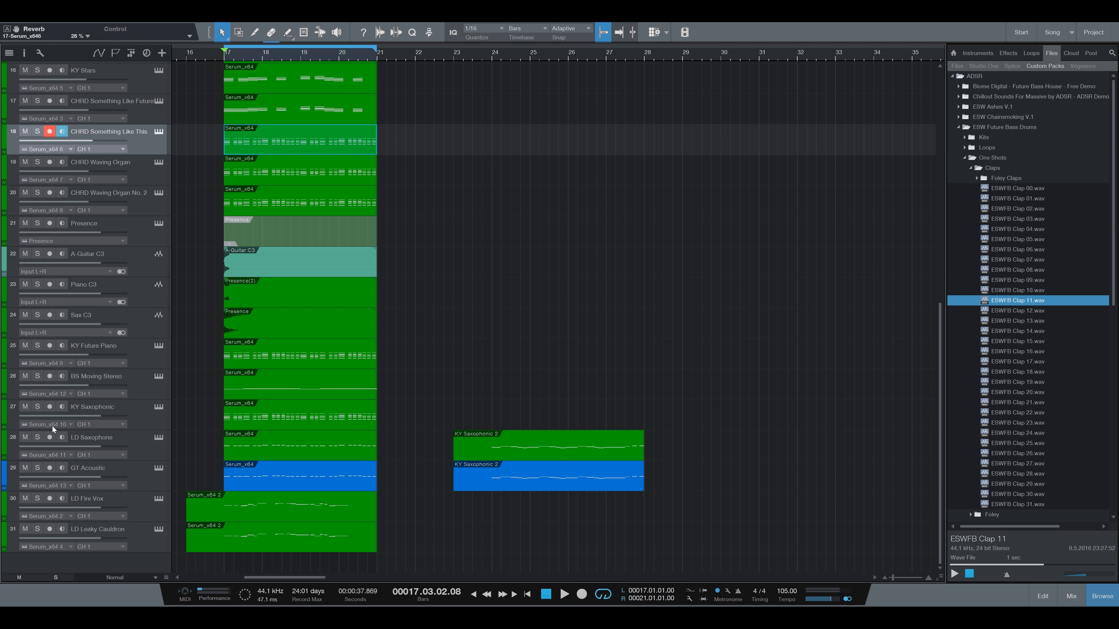
{"action": "scroll", "coordinate": [446, 256], "scroll_direction": "up", "scroll_amount": 1}
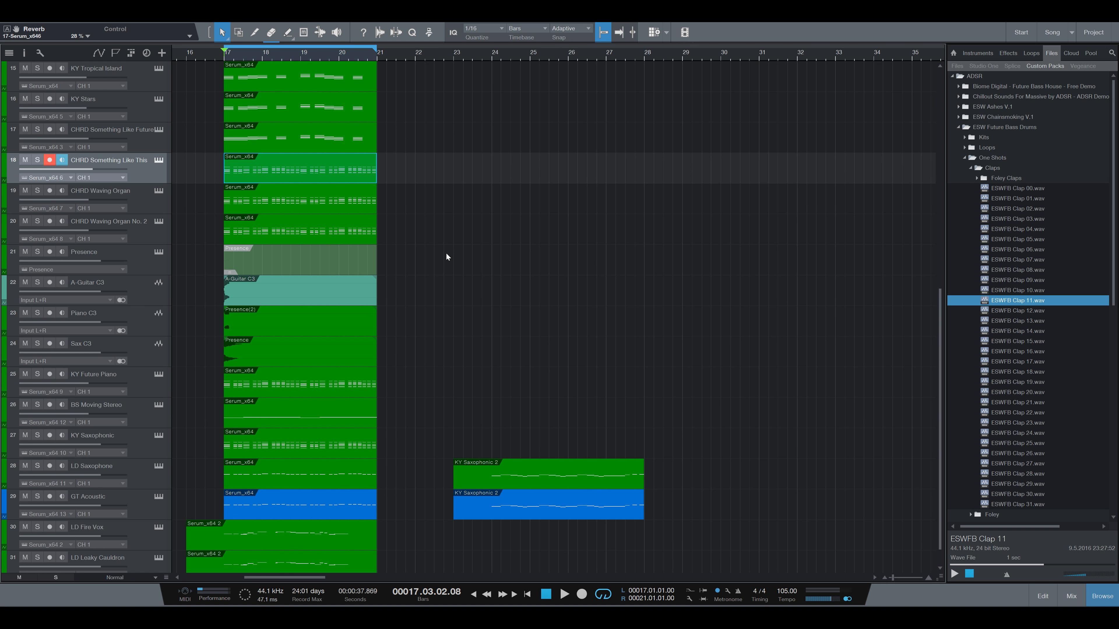
Solo the CHRD Something Like This track, reopen its Serum patch and set the Cutoff macro to 36% during playback.
{"action": "left_click", "coordinate": [37, 160]}
{"action": "left_click", "coordinate": [158, 160]}
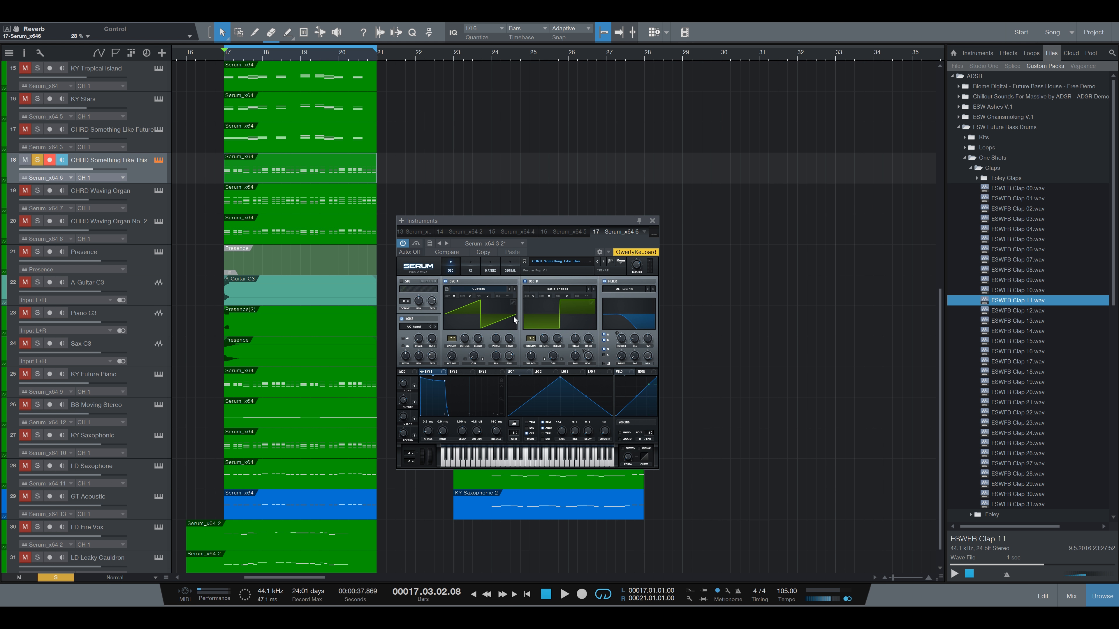
{"action": "key", "text": "space"}
{"action": "left_click_drag", "start_coordinate": [403, 414], "coordinate": [401, 422]}
{"action": "key", "text": "space"}
{"action": "key", "text": "space"}
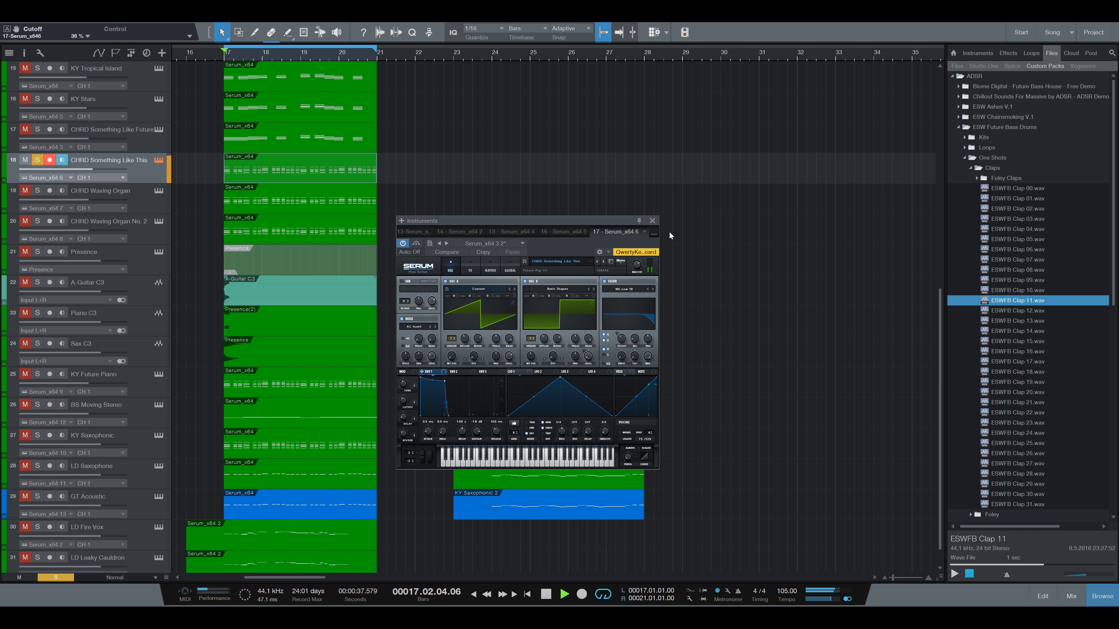
{"action": "key", "text": "space"}
Switch the solo from CHRD Something Like This to KY Saxophonic, audition it and open its Serum patch.
{"action": "left_click", "coordinate": [652, 221]}
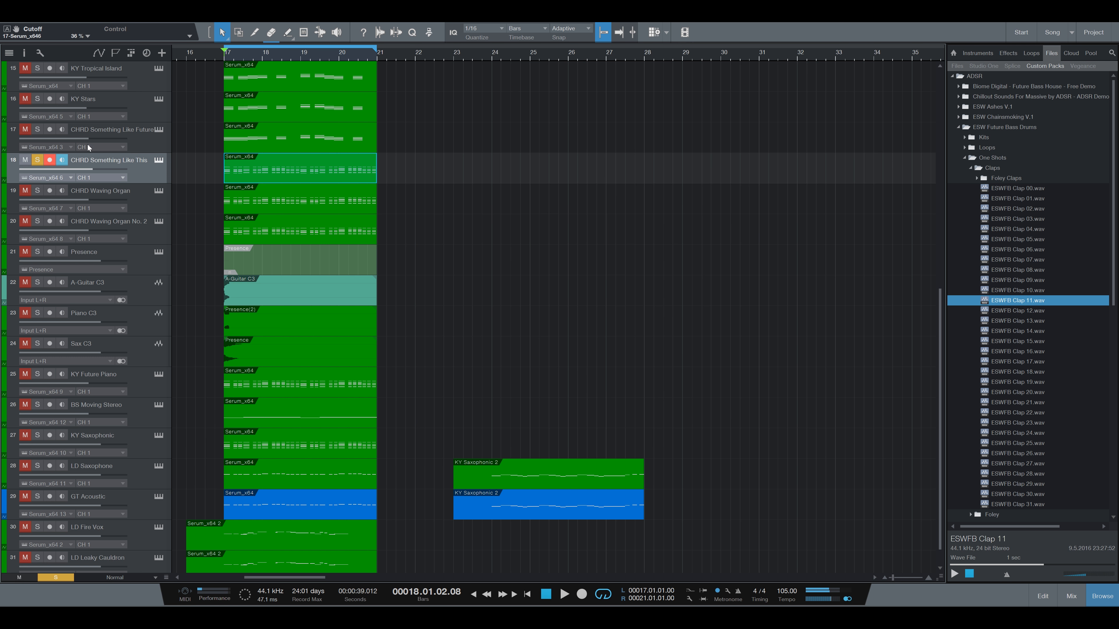
{"action": "left_click", "coordinate": [37, 161]}
{"action": "scroll", "coordinate": [499, 242], "scroll_direction": "down", "scroll_amount": 1}
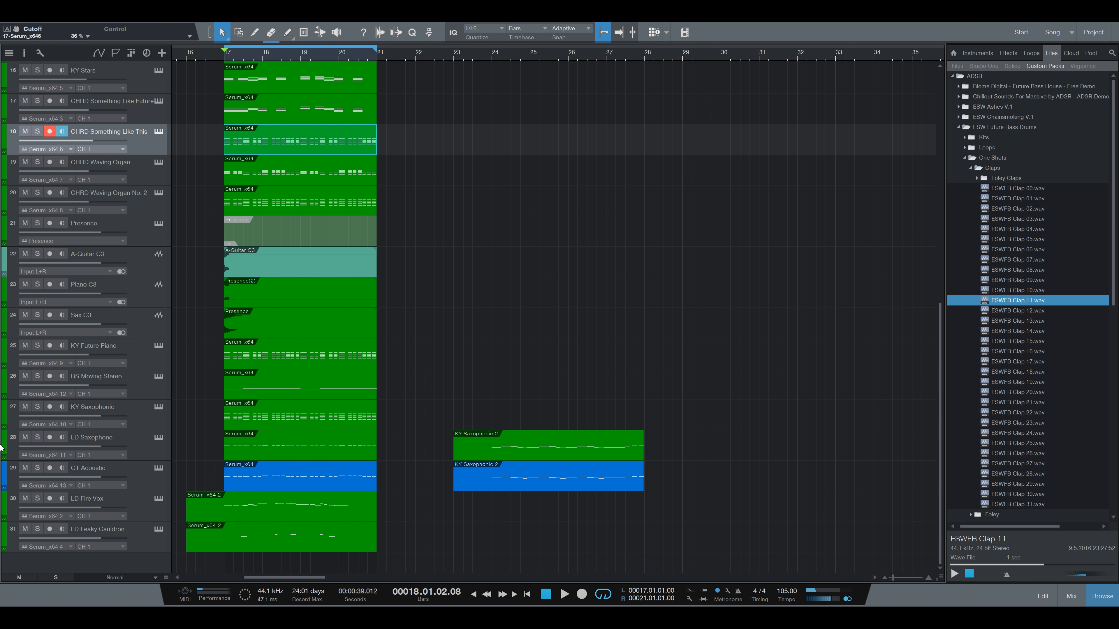
{"action": "left_click", "coordinate": [39, 408]}
{"action": "key", "text": "space"}
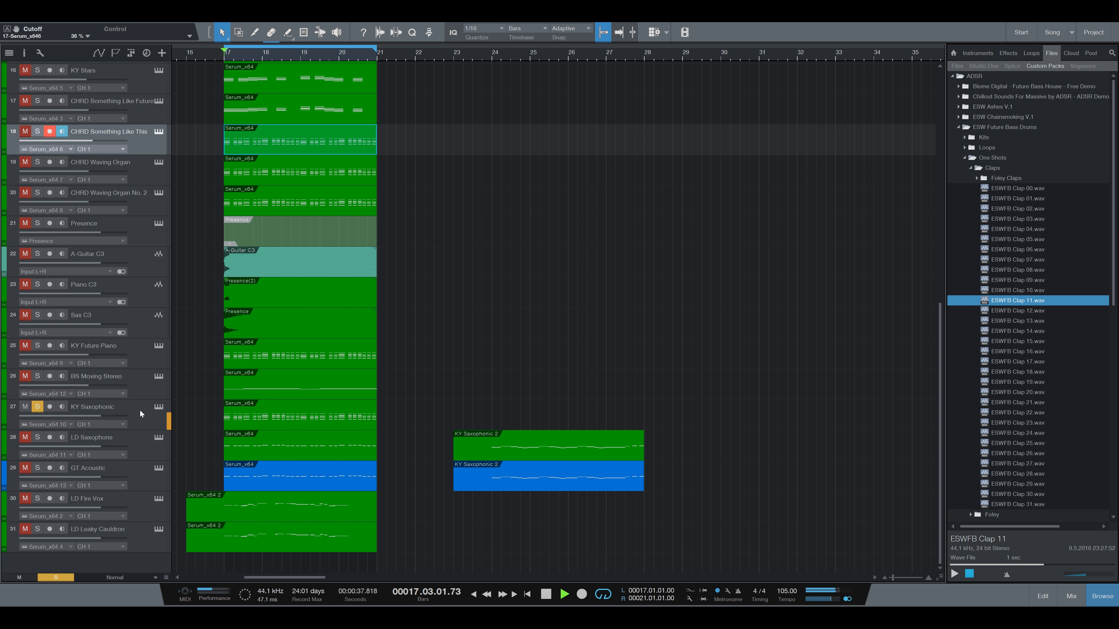
{"action": "key", "text": "space"}
{"action": "left_click", "coordinate": [159, 408]}
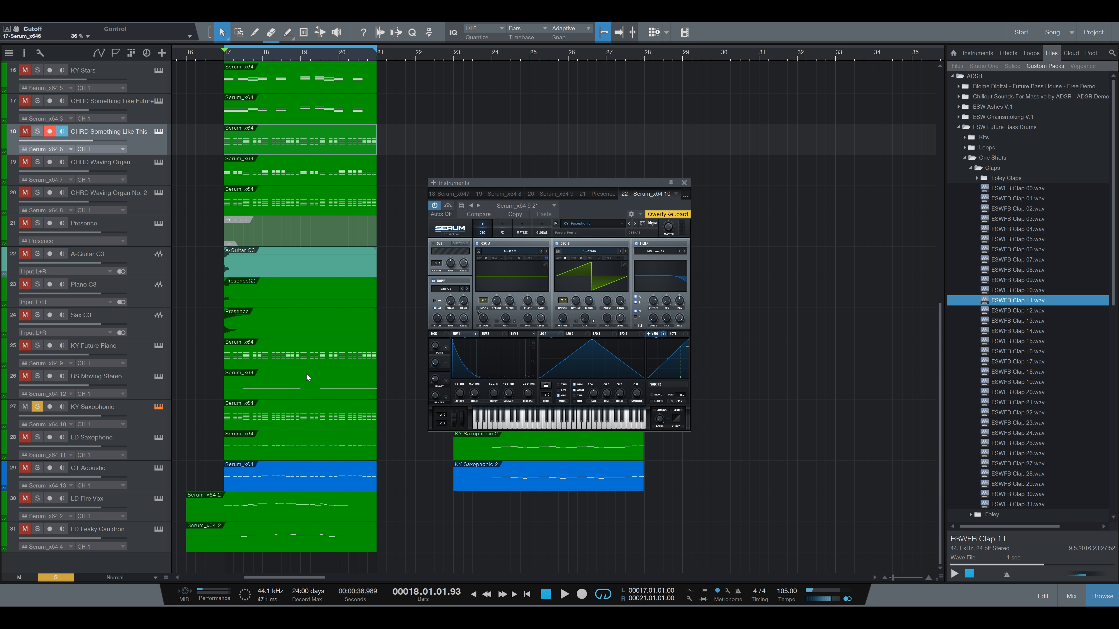
{"action": "mouse_move", "coordinate": [617, 182]}
{"action": "left_mouse_down"}
{"action": "mouse_move", "coordinate": [595, 176]}
{"action": "mouse_move", "coordinate": [606, 178]}
{"action": "left_mouse_up"}
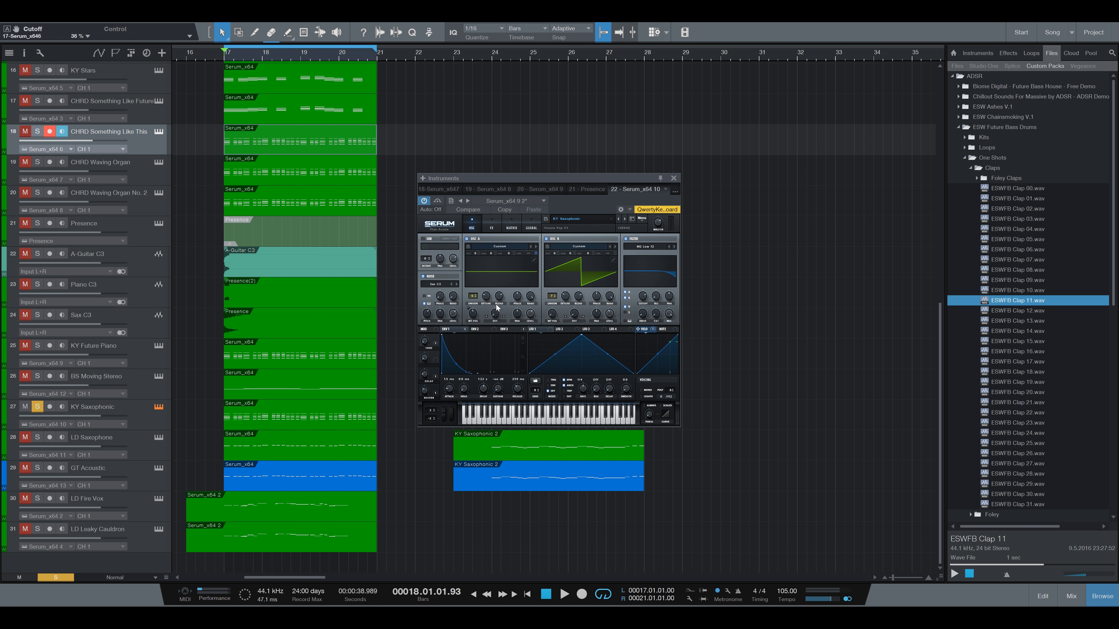
Switch off oscillators A and B in the saxophone patch and audition the Sax C3 noise sample alone.
{"action": "left_click", "coordinate": [467, 239]}
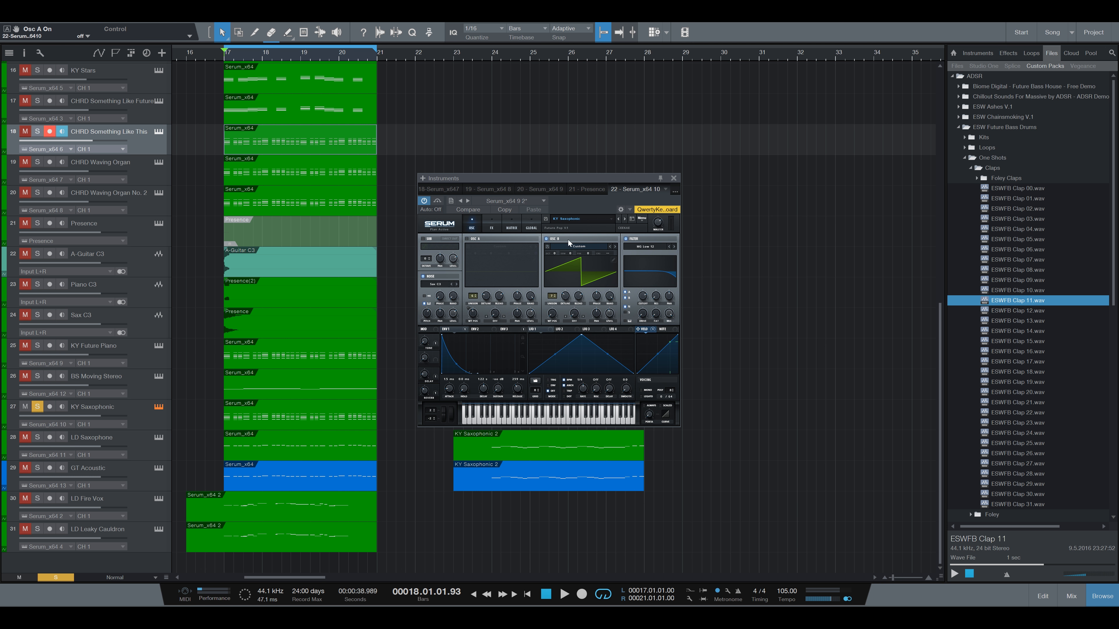
{"action": "left_click", "coordinate": [546, 239]}
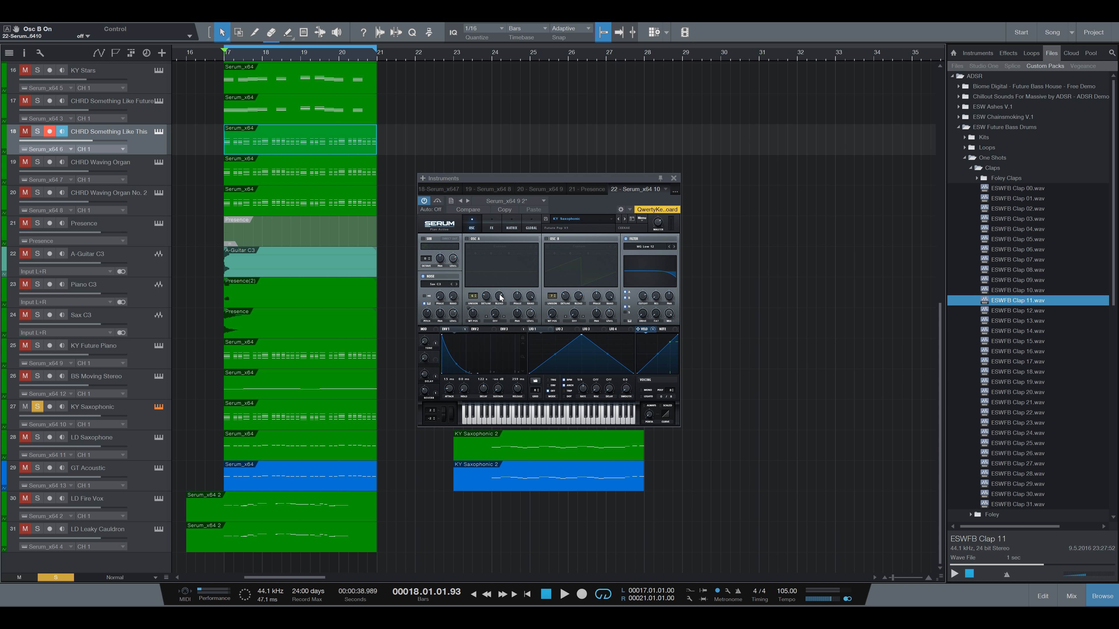
{"action": "key", "text": "space"}
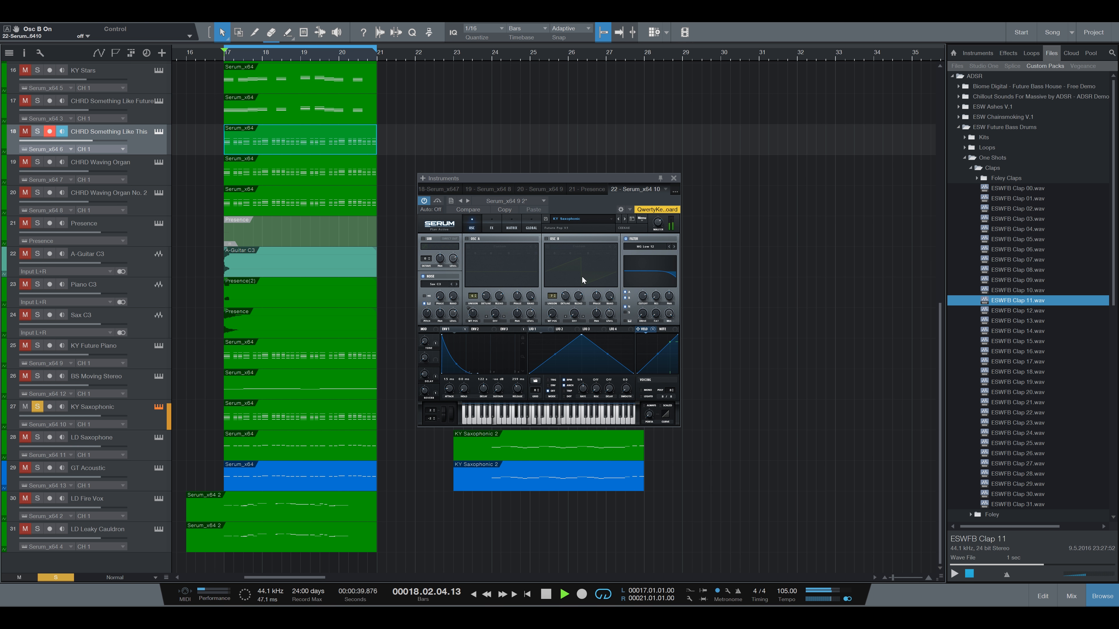
{"action": "key", "text": "space"}
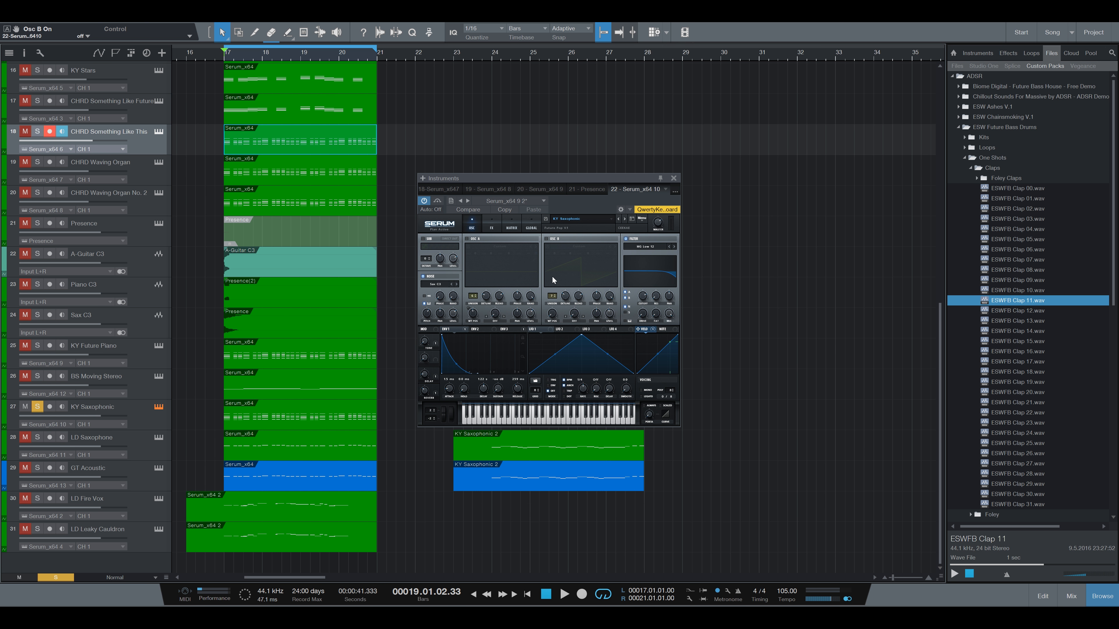
Switch oscillator B back on, audition it with the noise sample and check its unison detune.
{"action": "left_click", "coordinate": [467, 238]}
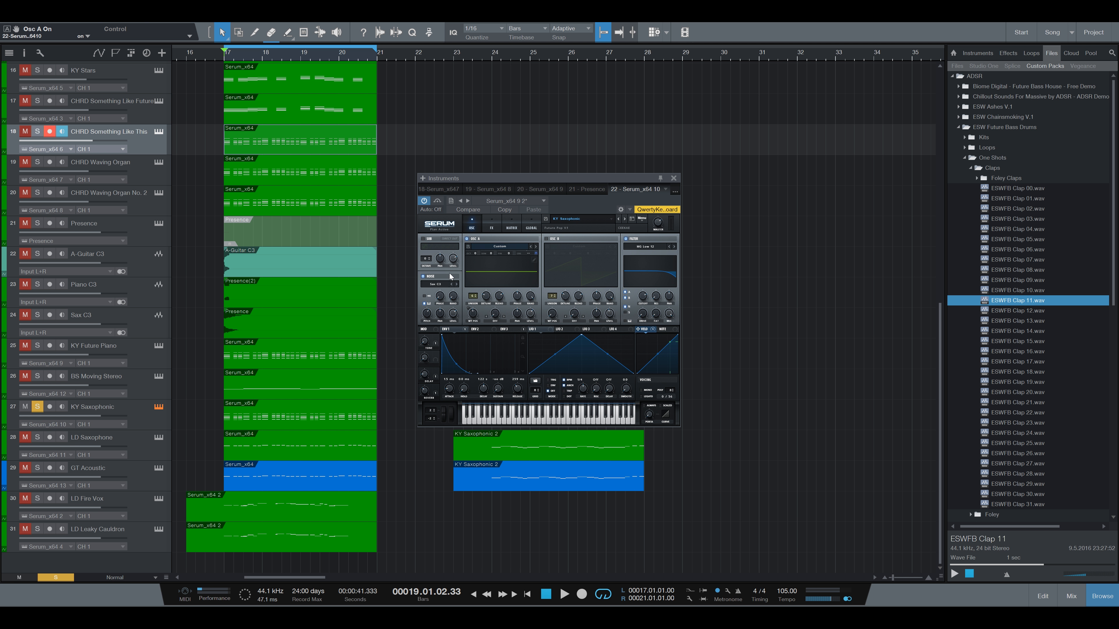
{"action": "left_click", "coordinate": [467, 238]}
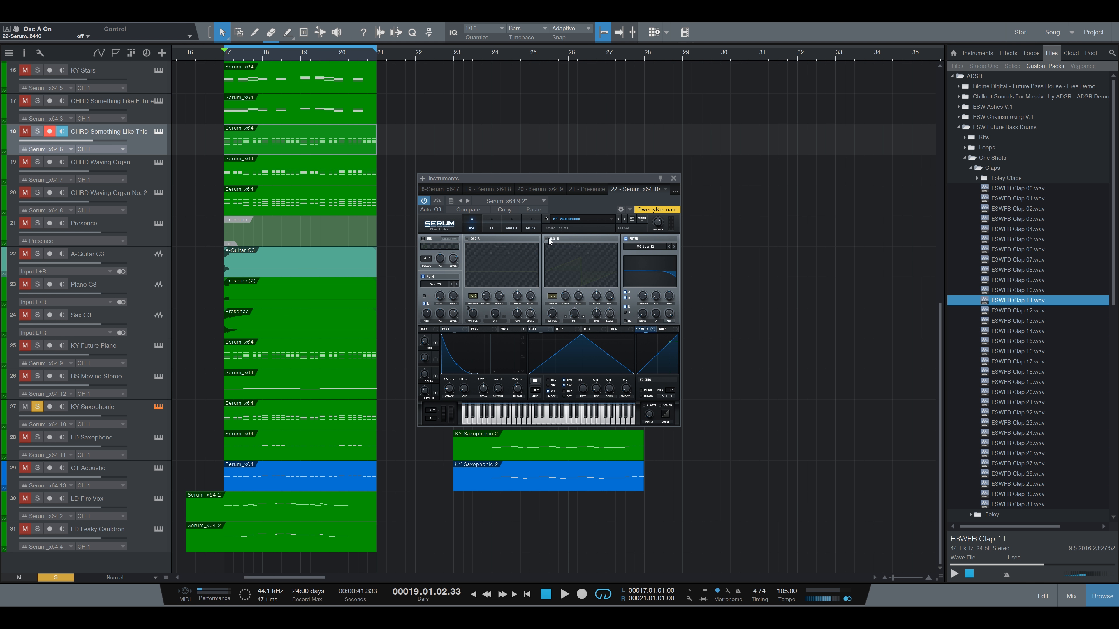
{"action": "left_click", "coordinate": [552, 240]}
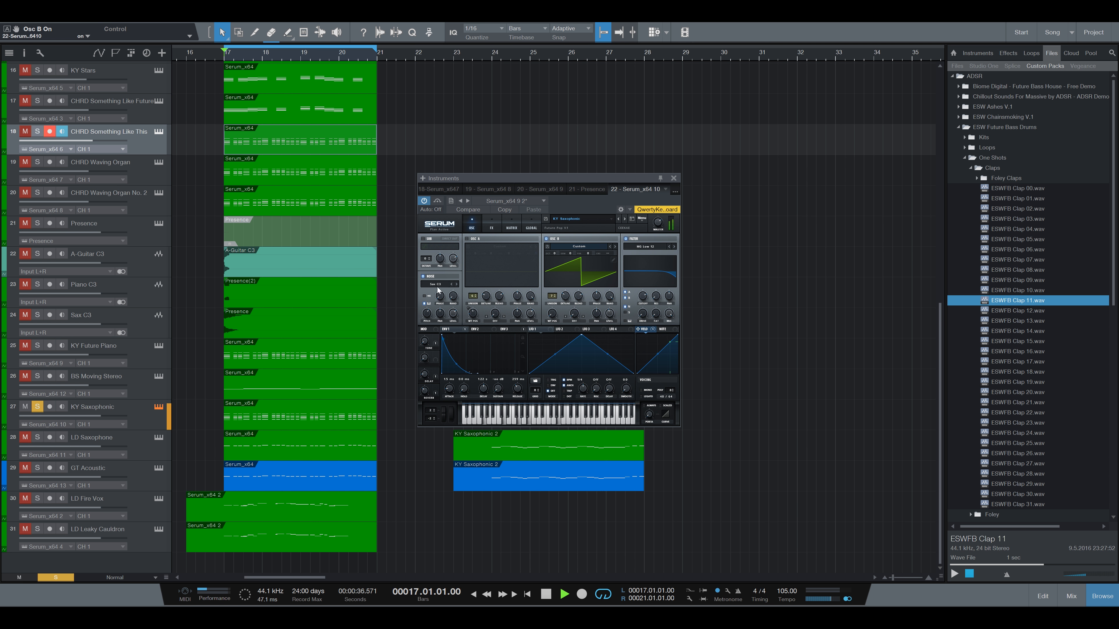
{"action": "left_click", "coordinate": [563, 298]}
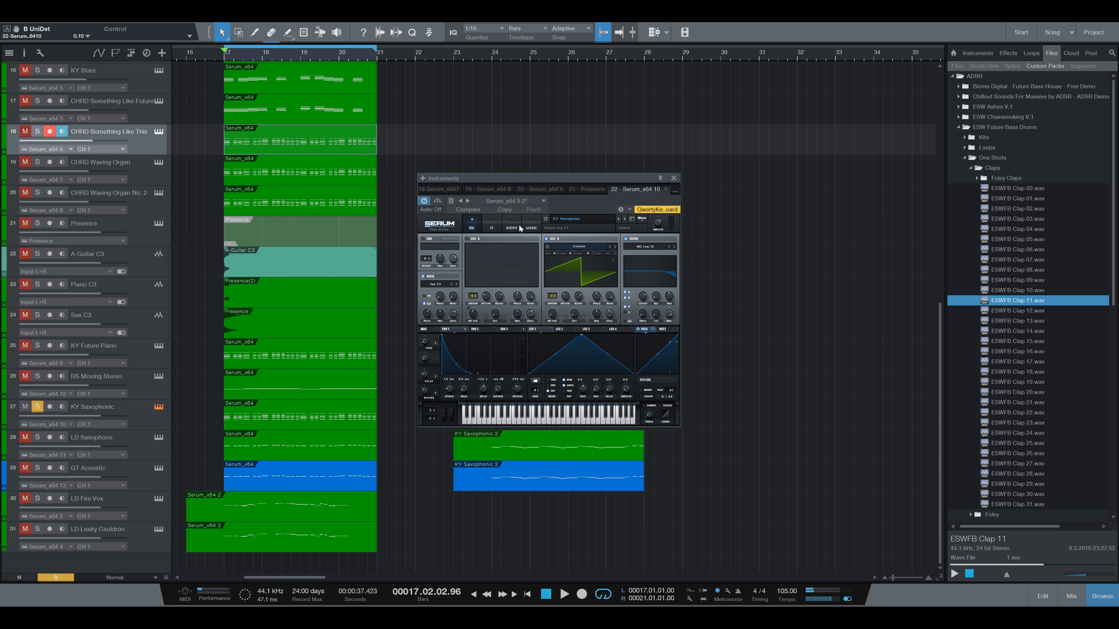
Check oscillator B's unison stack in the global settings and audition the saxophone patch from the oscillator page.
{"action": "left_click", "coordinate": [532, 226]}
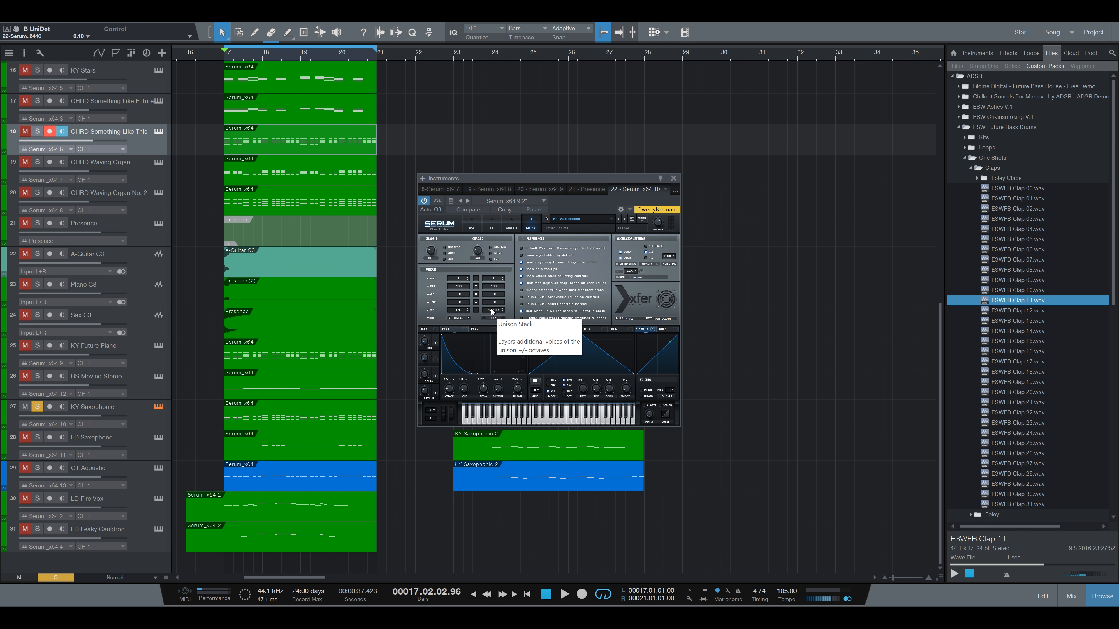
{"action": "left_click", "coordinate": [474, 229]}
{"action": "key", "text": "space"}
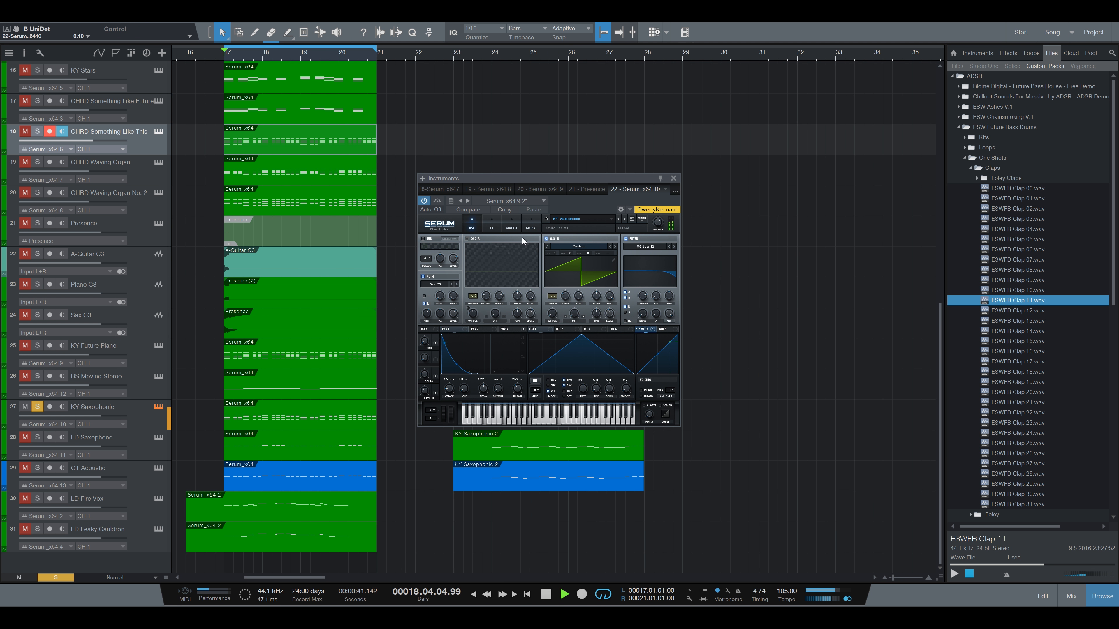
{"action": "key", "text": "space"}
Open the saxophone patch's effects page and audition it at several Tone macro settings.
{"action": "left_click", "coordinate": [496, 227]}
{"action": "key", "text": "space"}
{"action": "key", "text": "space"}
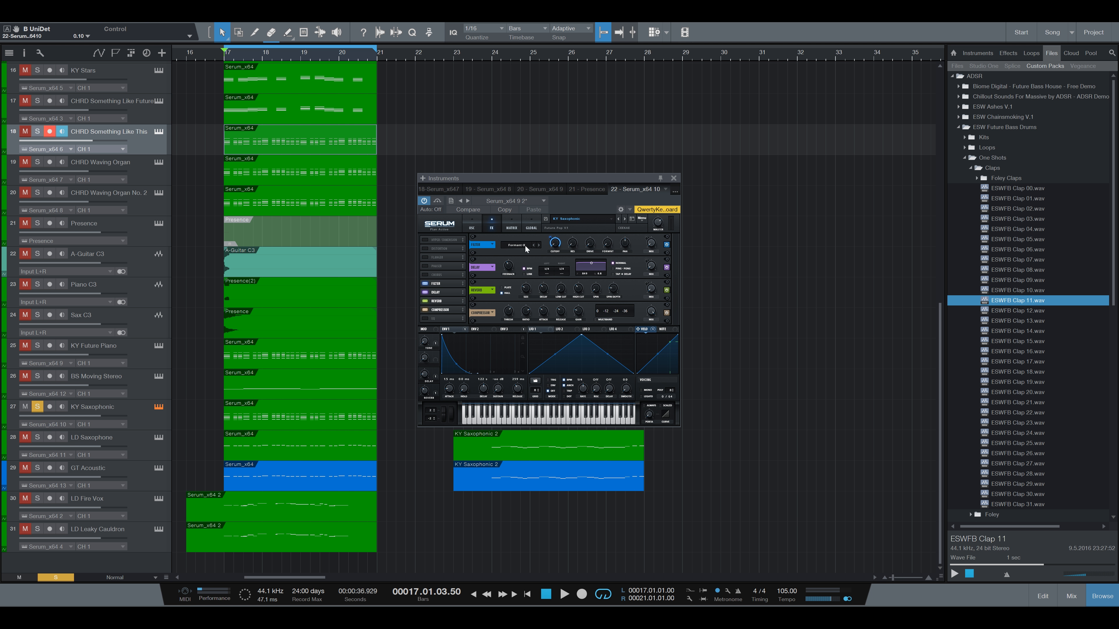
{"action": "key", "text": "space"}
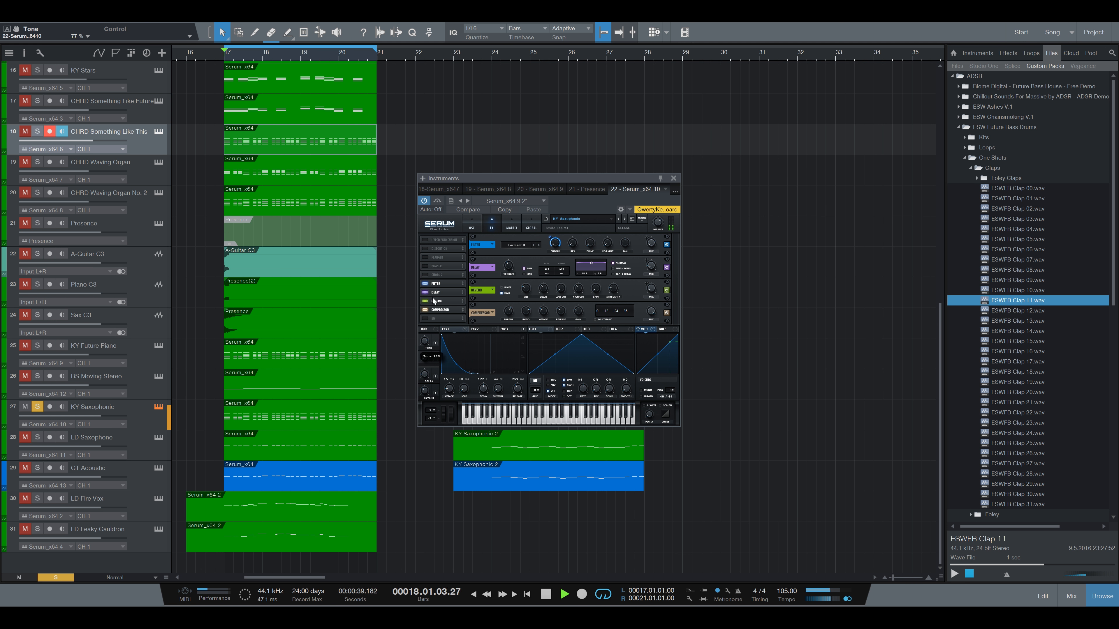
{"action": "key", "text": "space"}
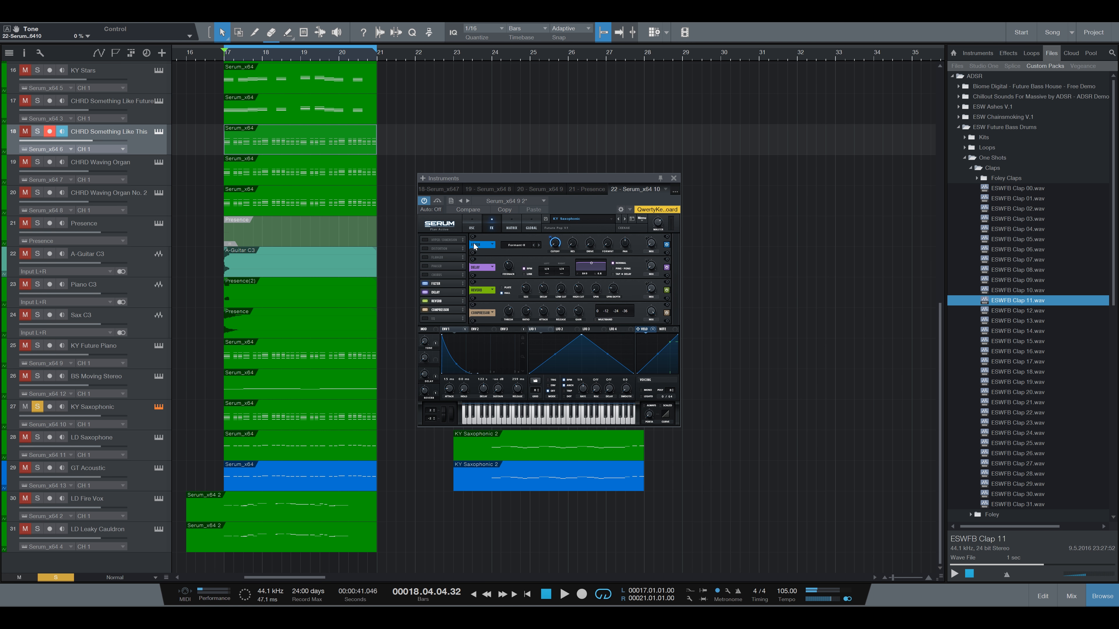
{"action": "key", "text": "space"}
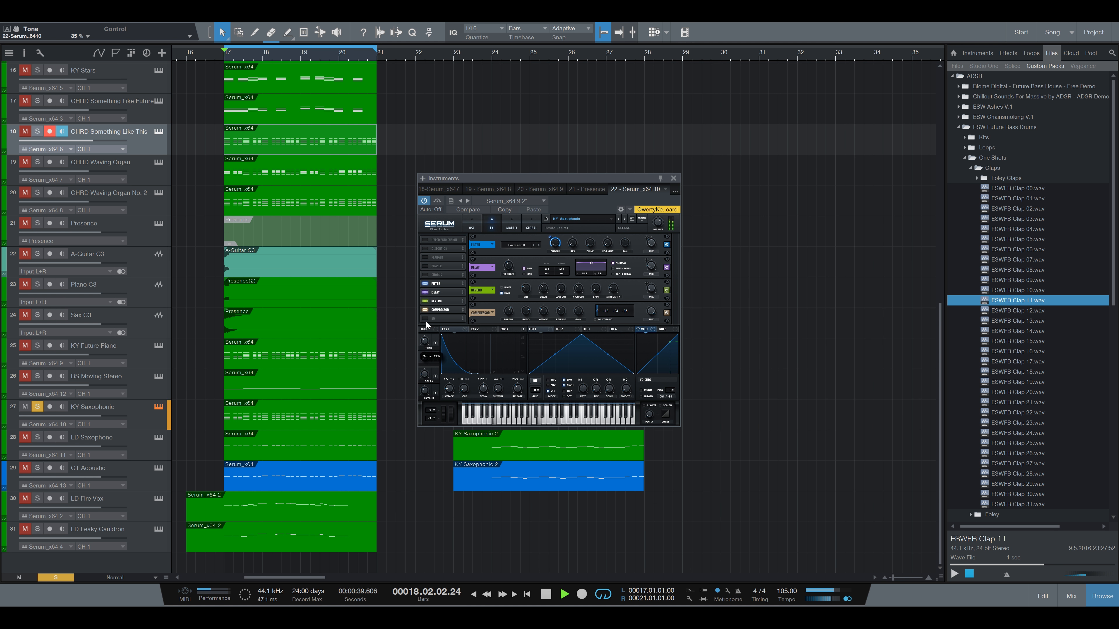
{"action": "key", "text": "space"}
Switch oscillator A on and oscillator B and the noise sample off, then audition oscillator A alone.
{"action": "left_click", "coordinate": [471, 226]}
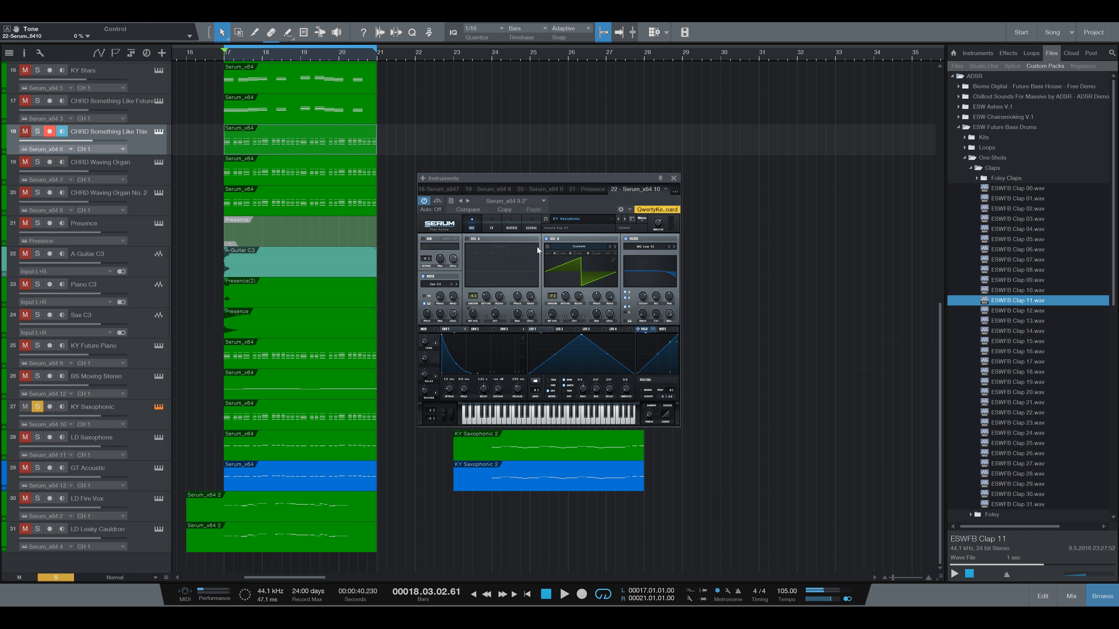
{"action": "left_click", "coordinate": [468, 239]}
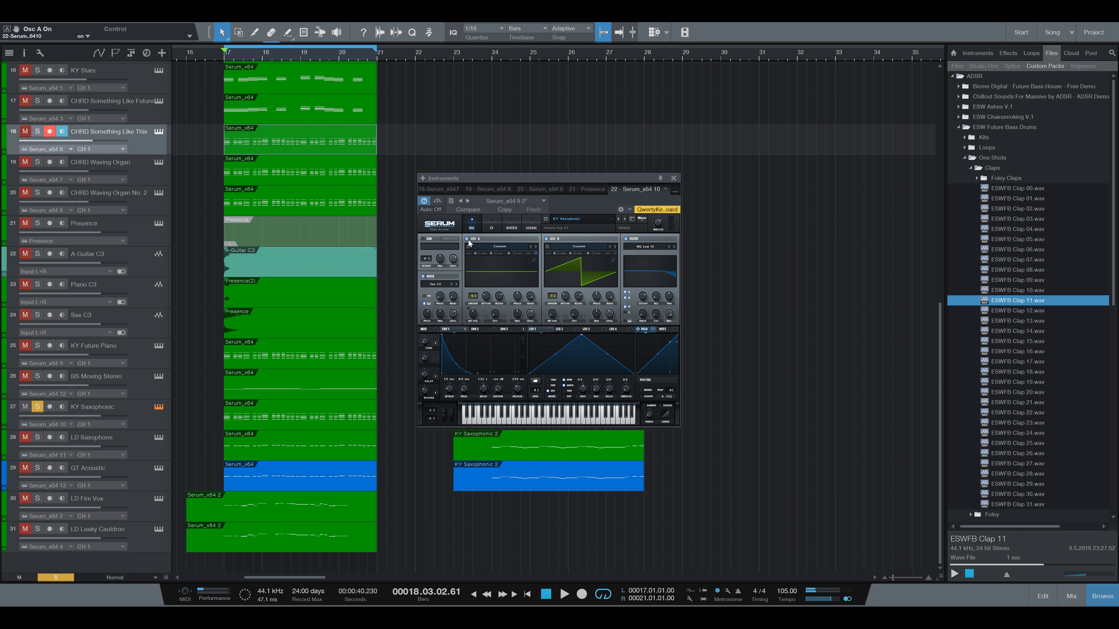
{"action": "left_click", "coordinate": [546, 240]}
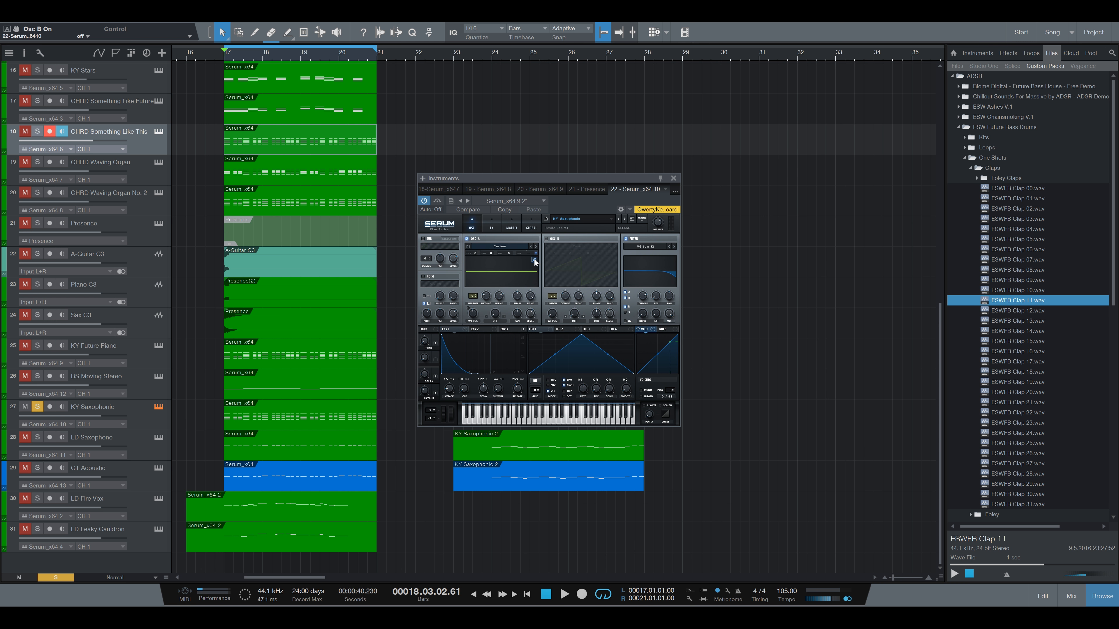
{"action": "left_click", "coordinate": [500, 271]}
{"action": "key", "text": "space"}
Inspect envelopes 3 and 1 and audition how oscillator A's wavetable moves during playback.
{"action": "left_click", "coordinate": [505, 329]}
{"action": "left_click", "coordinate": [453, 331]}
{"action": "key", "text": "space"}
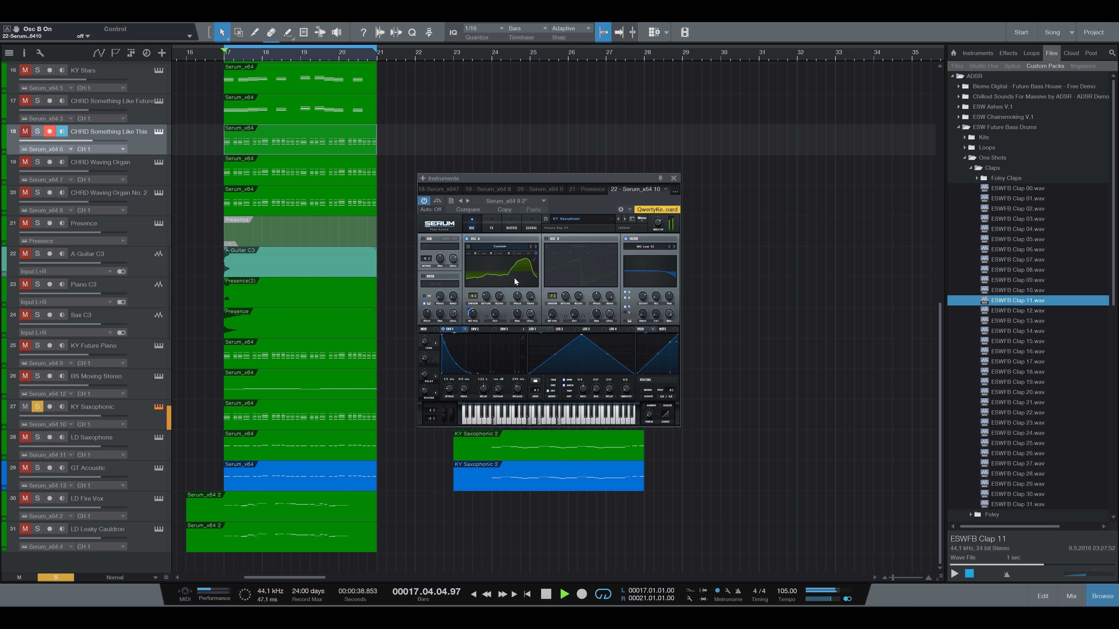
{"action": "key", "text": "space"}
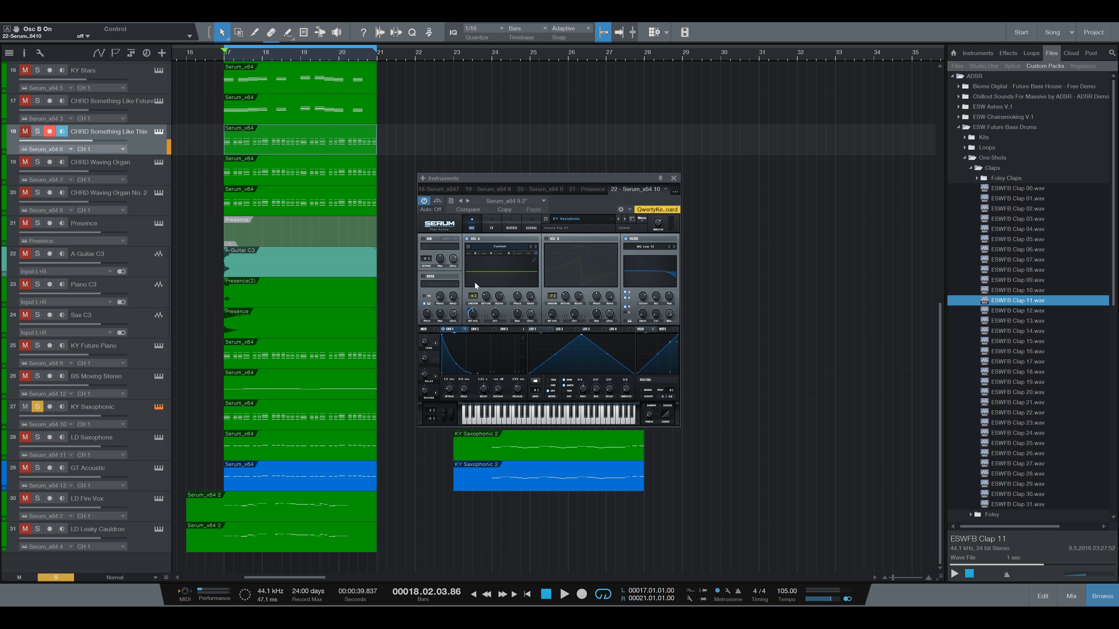
Audition oscillator A with the KY Saxophonic track selected, and switch oscillator B and the noise sample back on.
{"action": "left_click", "coordinate": [190, 407]}
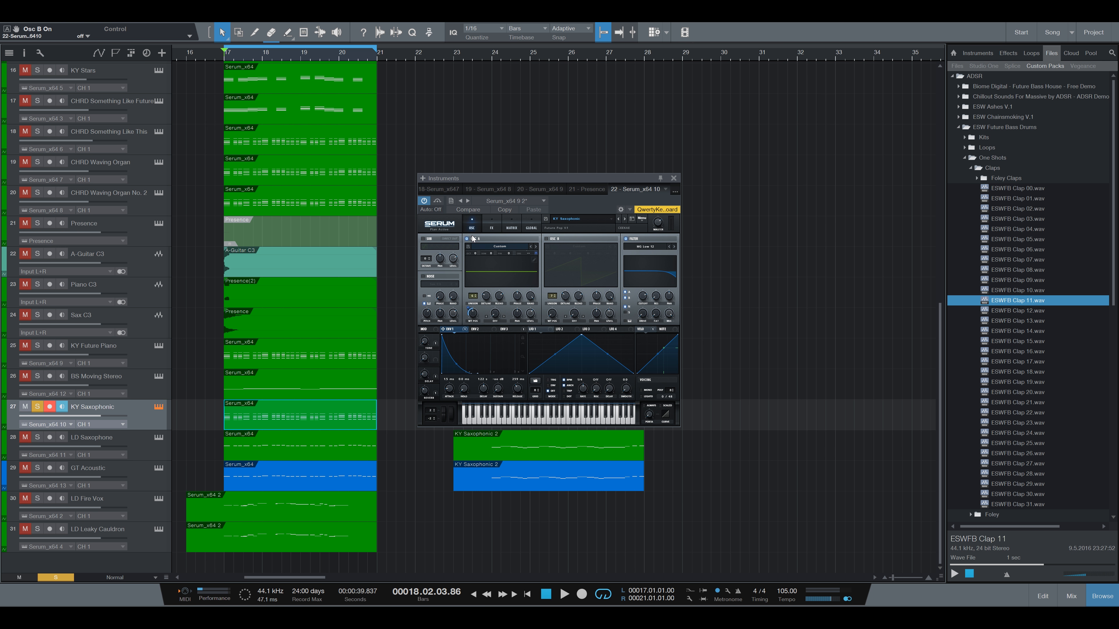
{"action": "key", "text": "space"}
{"action": "key", "text": "space"}
{"action": "left_click", "coordinate": [556, 239]}
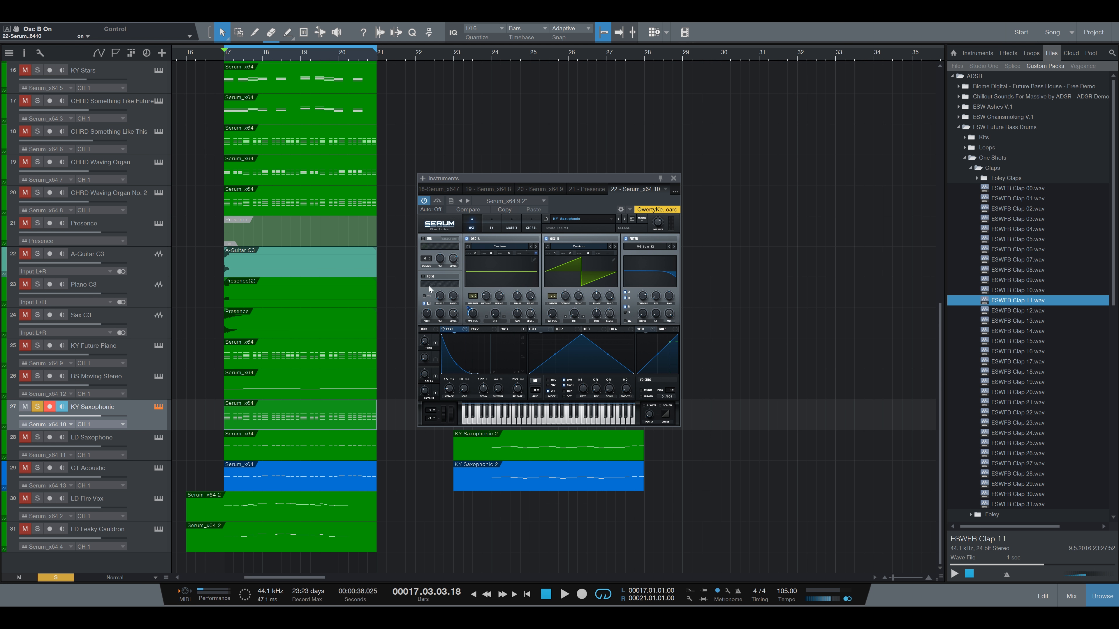
{"action": "left_click", "coordinate": [432, 276]}
Review the saxophone patch's effects, its modulation matrix and the shape of envelope 3.
{"action": "left_click", "coordinate": [493, 226]}
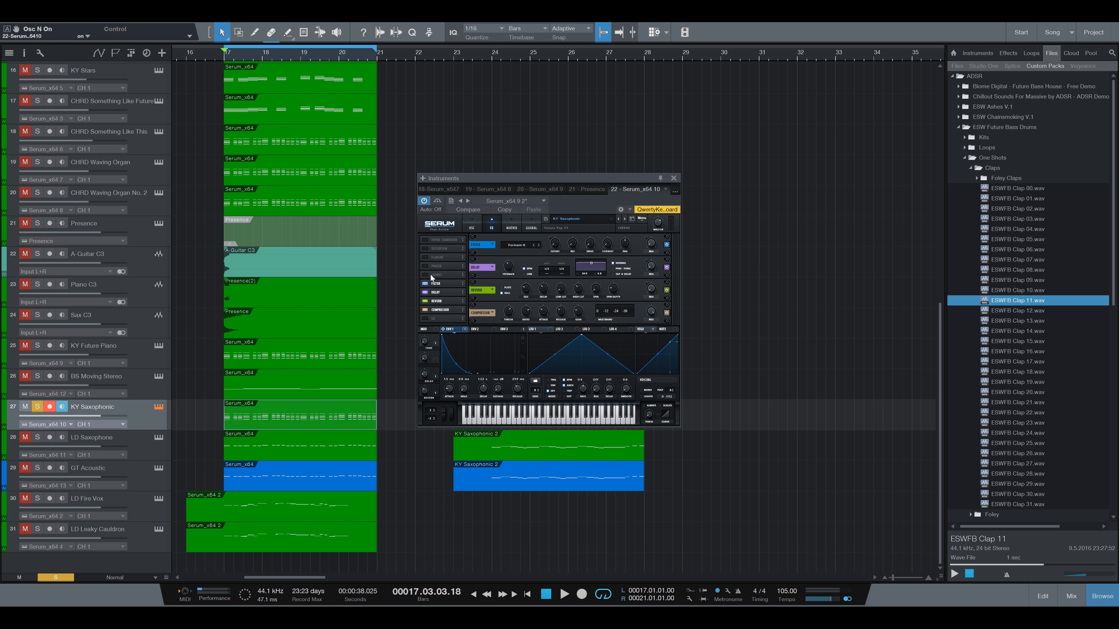
{"action": "left_click", "coordinate": [512, 226]}
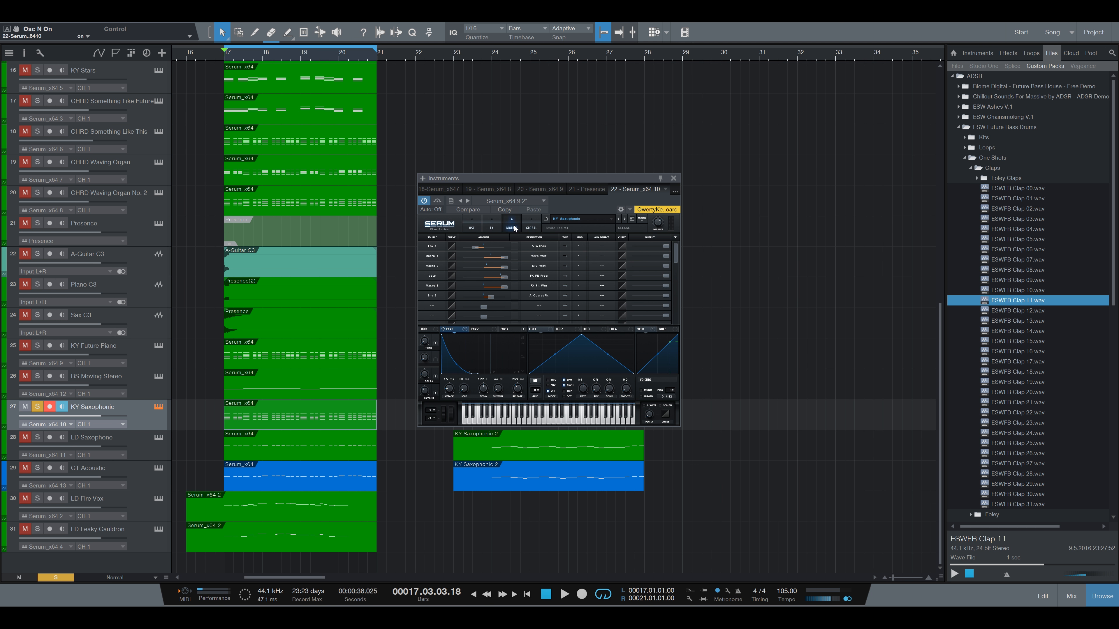
{"action": "left_click", "coordinate": [465, 228]}
{"action": "left_click", "coordinate": [509, 329]}
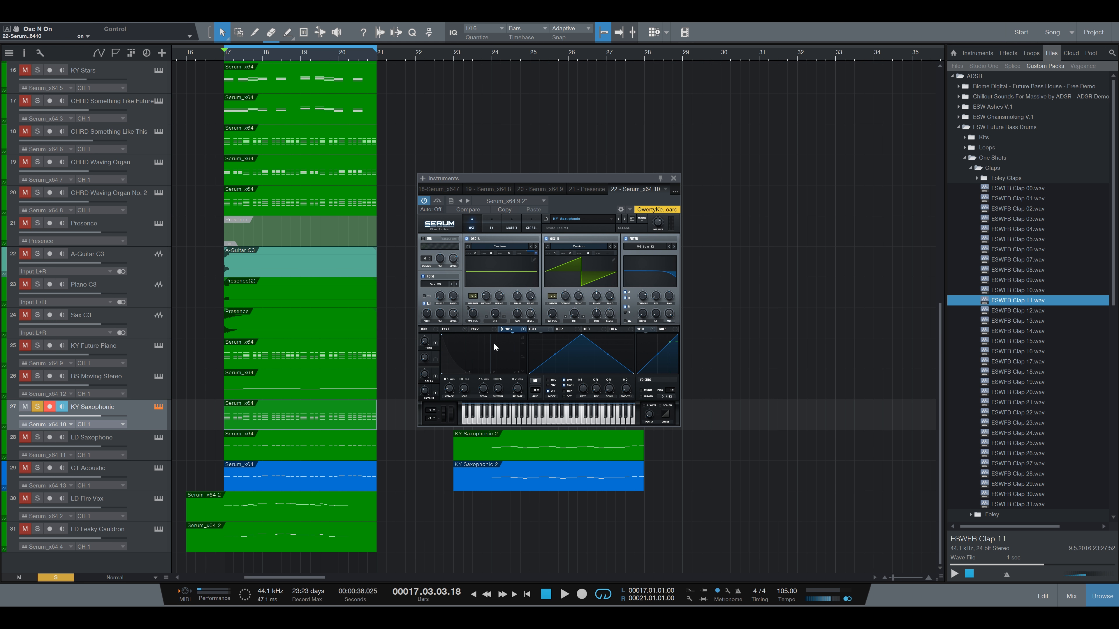
{"action": "left_click", "coordinate": [494, 225]}
{"action": "left_click", "coordinate": [512, 226]}
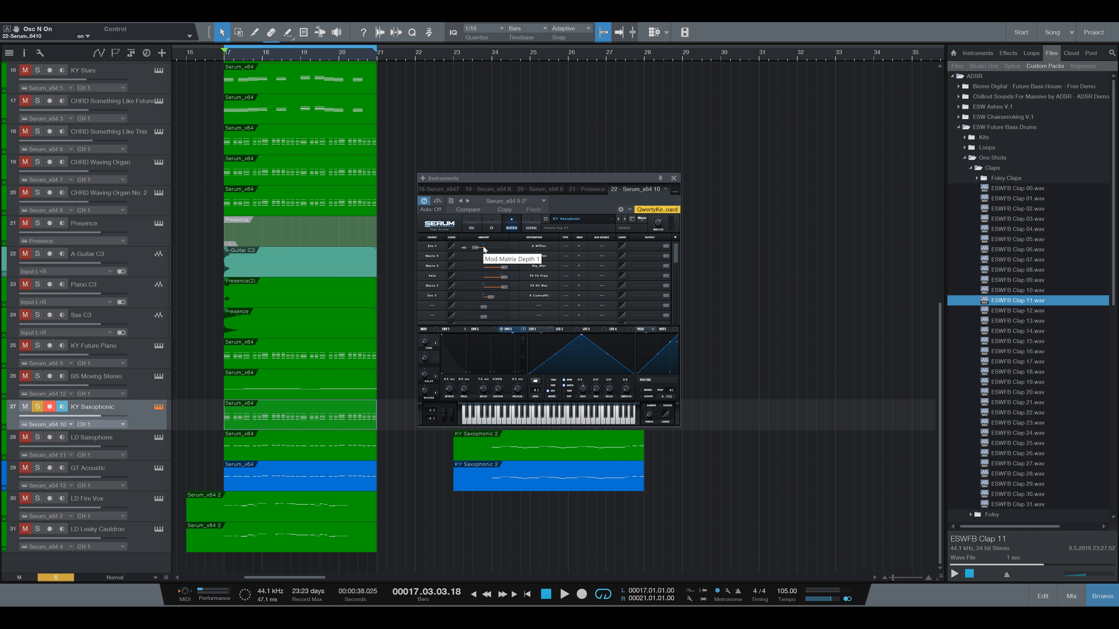
{"action": "left_click", "coordinate": [471, 225]}
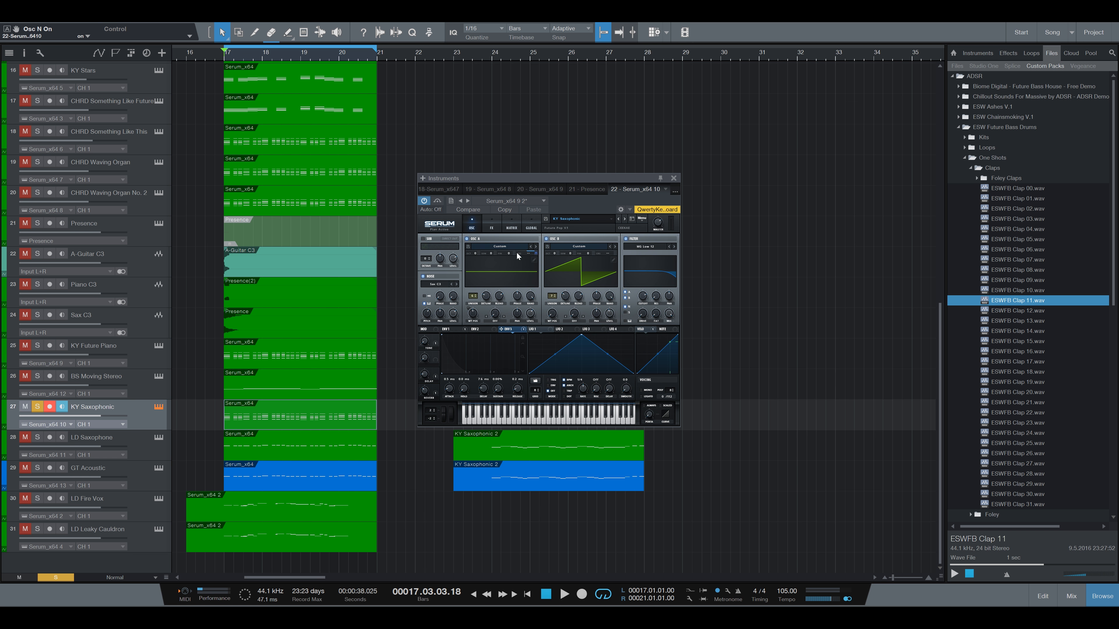
Audition the saxophone patch while examining the modulation matrix row from Env 3 to oscillator A's coarse pitch.
{"action": "left_click", "coordinate": [511, 227]}
{"action": "left_click", "coordinate": [471, 225]}
{"action": "key", "text": "space"}
{"action": "left_click", "coordinate": [510, 226]}
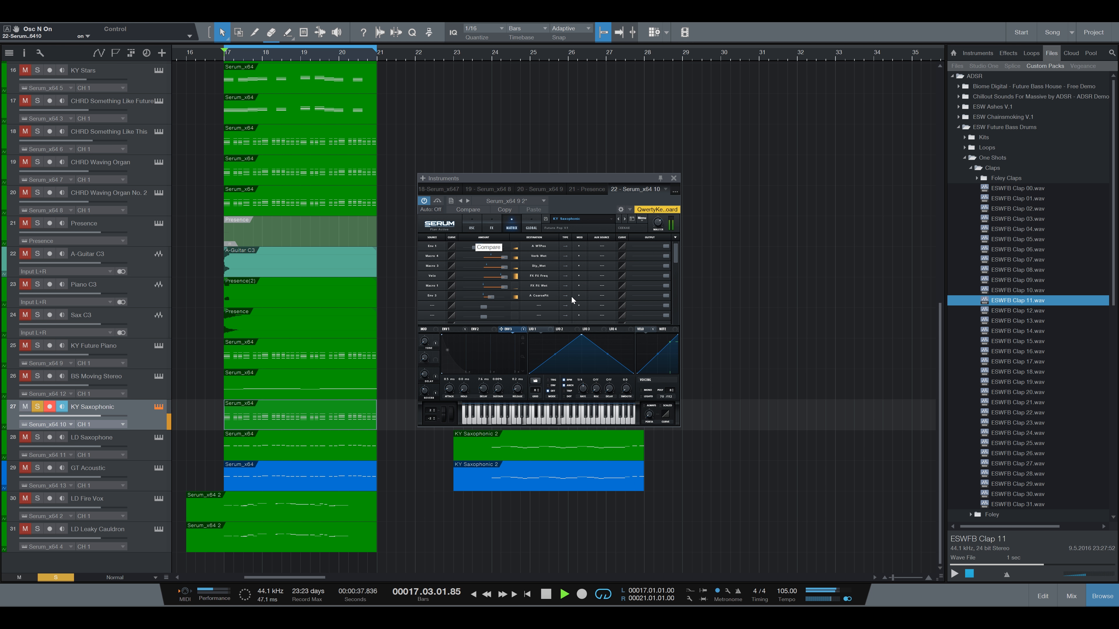
{"action": "left_click", "coordinate": [578, 296]}
{"action": "left_click", "coordinate": [591, 324]}
{"action": "left_click", "coordinate": [579, 296]}
{"action": "left_click", "coordinate": [595, 307]}
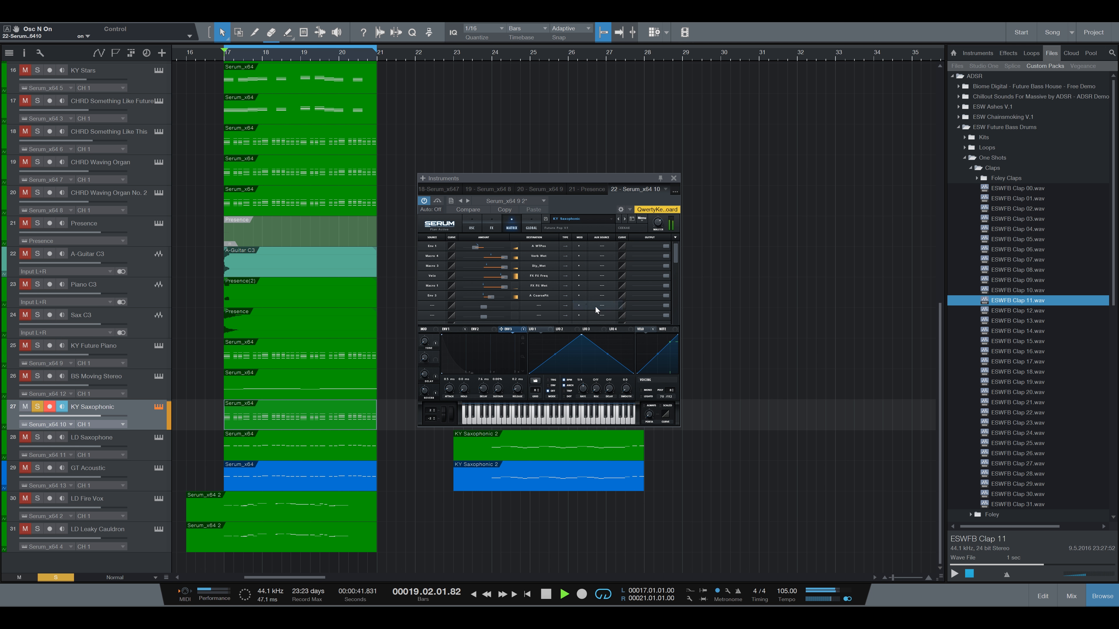
Close the saxophone patch from its oscillator page and check the KY Saxophonic channel's insert in the mixer.
{"action": "left_click", "coordinate": [472, 225]}
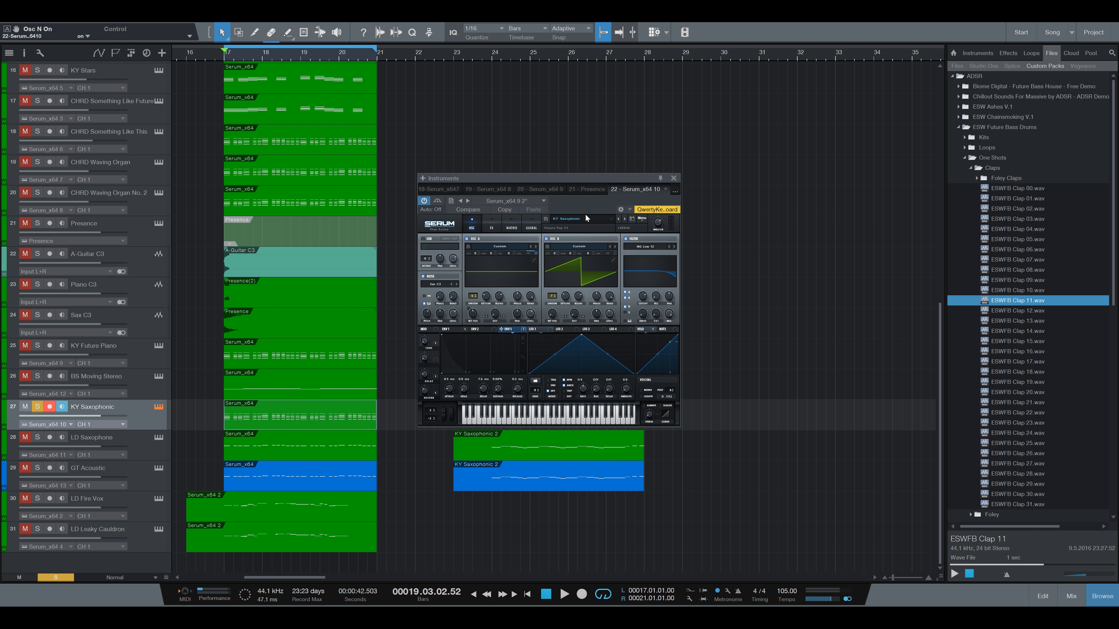
{"action": "left_click", "coordinate": [674, 178]}
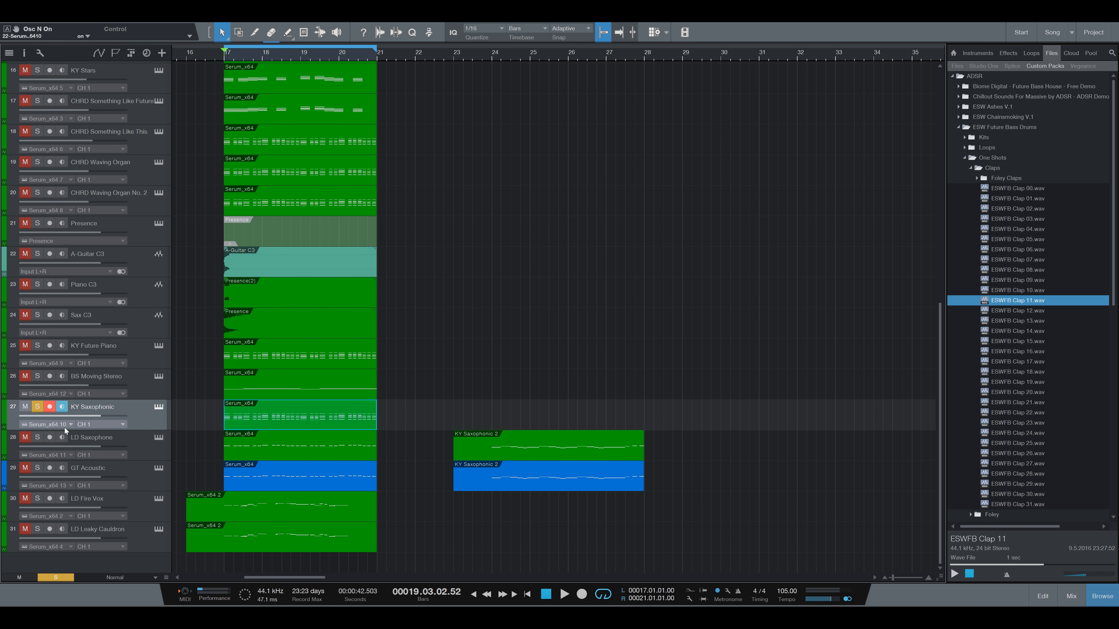
{"action": "key", "text": "F3"}
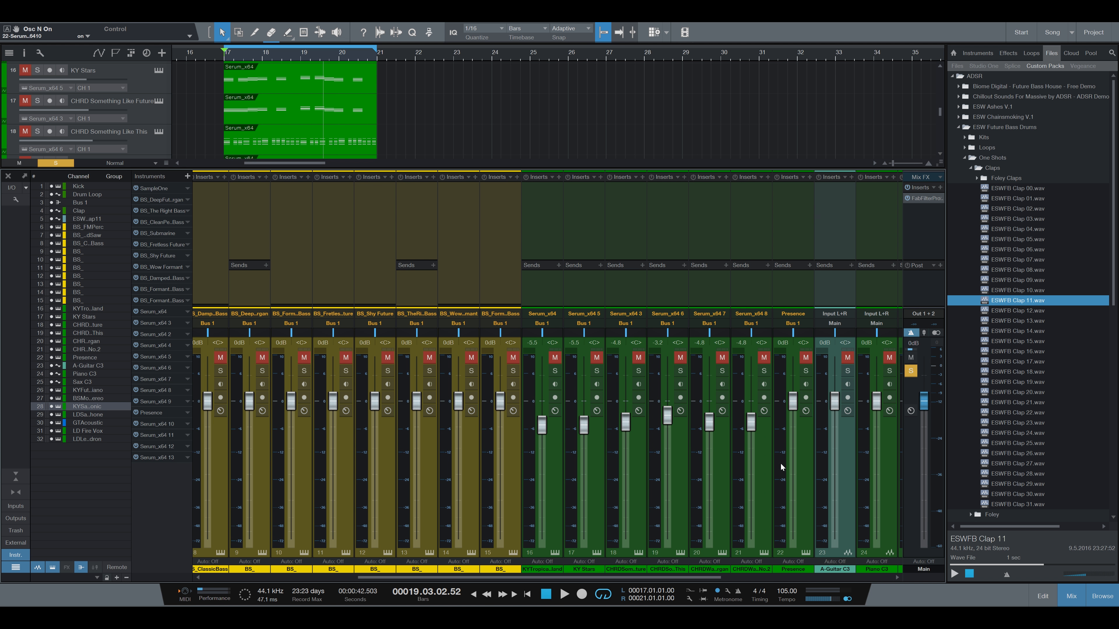
{"action": "key", "text": "F3"}
{"action": "key", "text": "F3"}
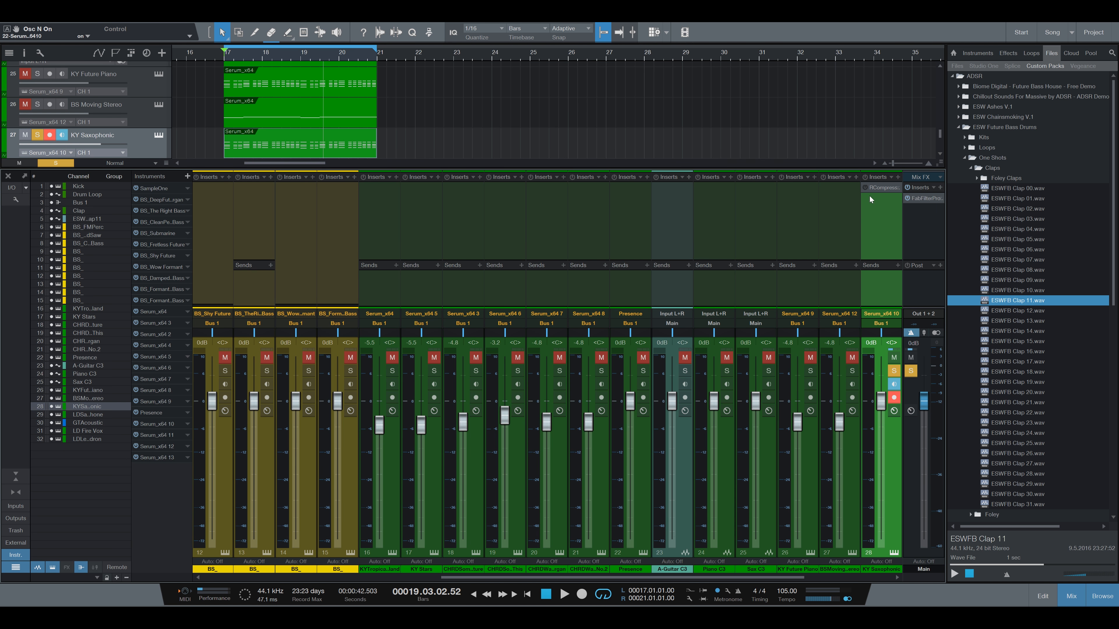
{"action": "key", "text": "F3"}
Solo the Kick, Clap and ESWFB Clap 11 tracks and play them together with KY Saxophonic.
{"action": "scroll", "coordinate": [335, 194], "scroll_direction": "up", "scroll_amount": 12}
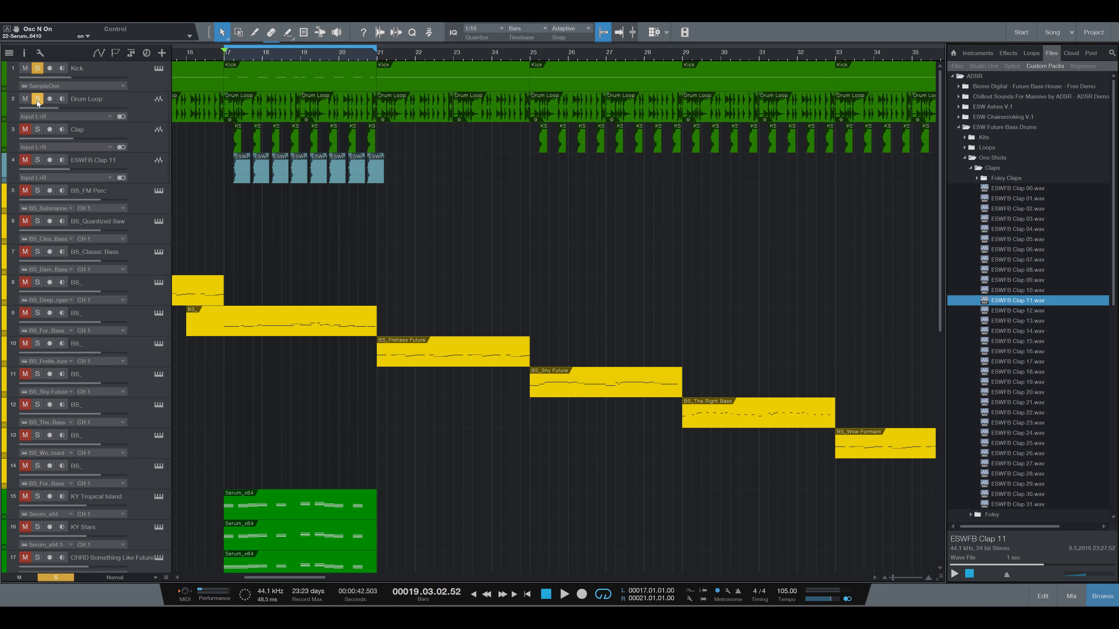
{"action": "left_click", "coordinate": [37, 130]}
{"action": "left_click", "coordinate": [35, 160]}
{"action": "key", "text": "space"}
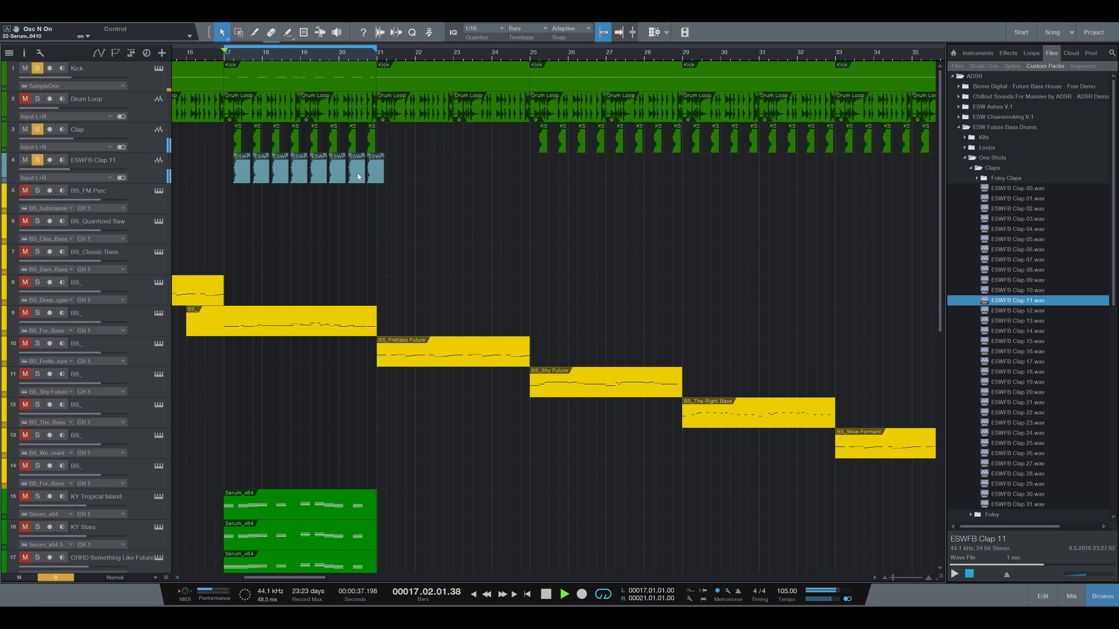
Add CHRD Something Like This to the solo and raise its Serum Cutoff macro from 0% to 100% during playback.
{"action": "scroll", "coordinate": [419, 192], "scroll_direction": "down", "scroll_amount": 10}
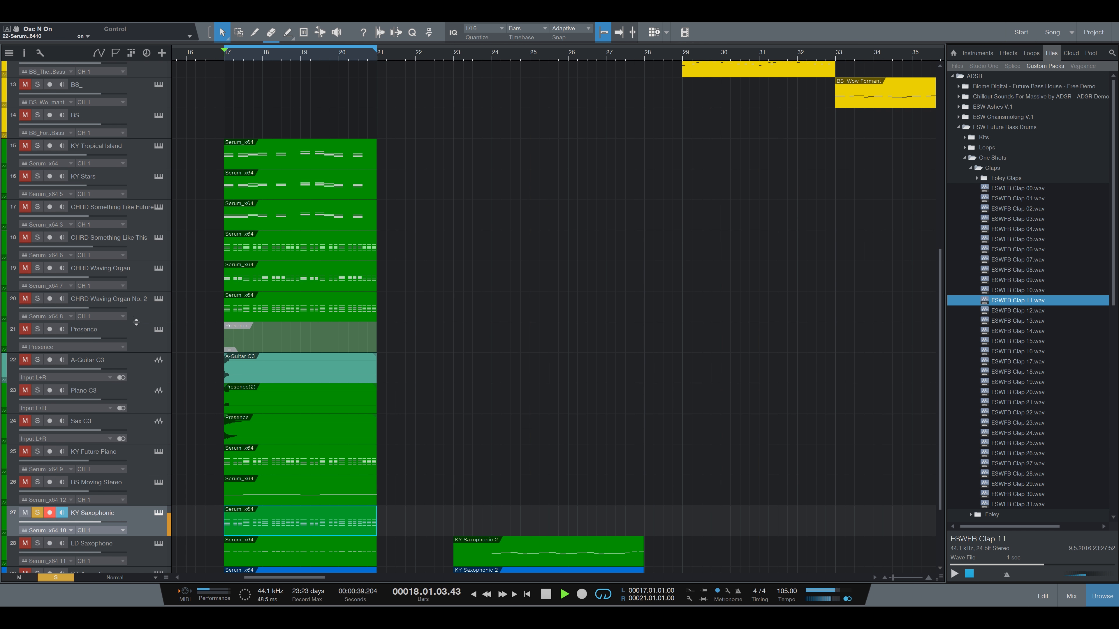
{"action": "left_click", "coordinate": [159, 238]}
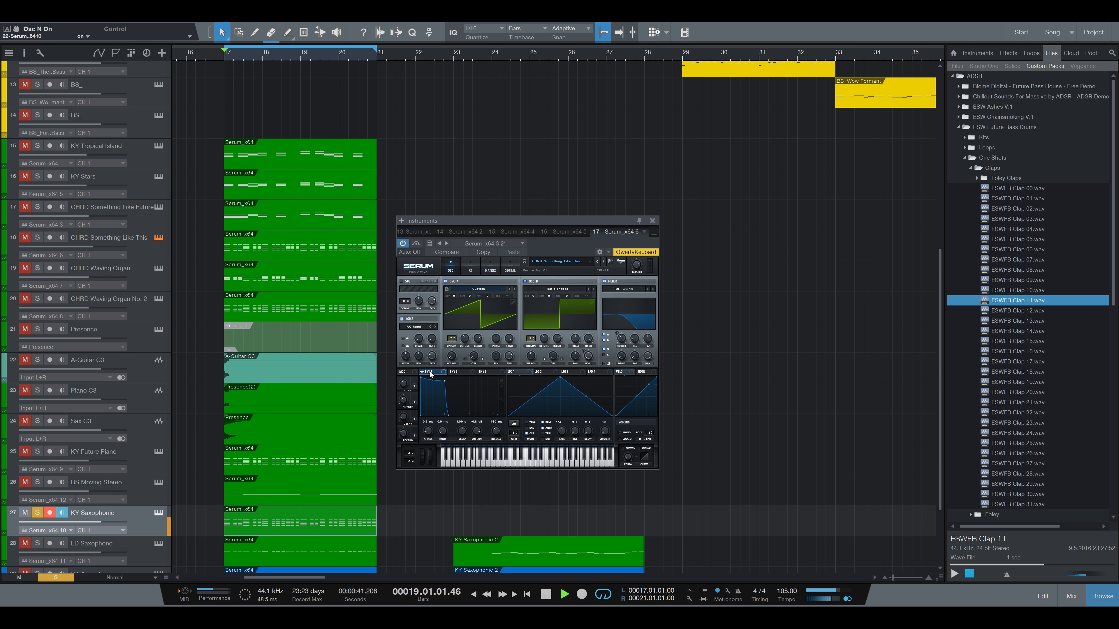
{"action": "left_click_drag", "start_coordinate": [405, 405], "coordinate": [404, 426]}
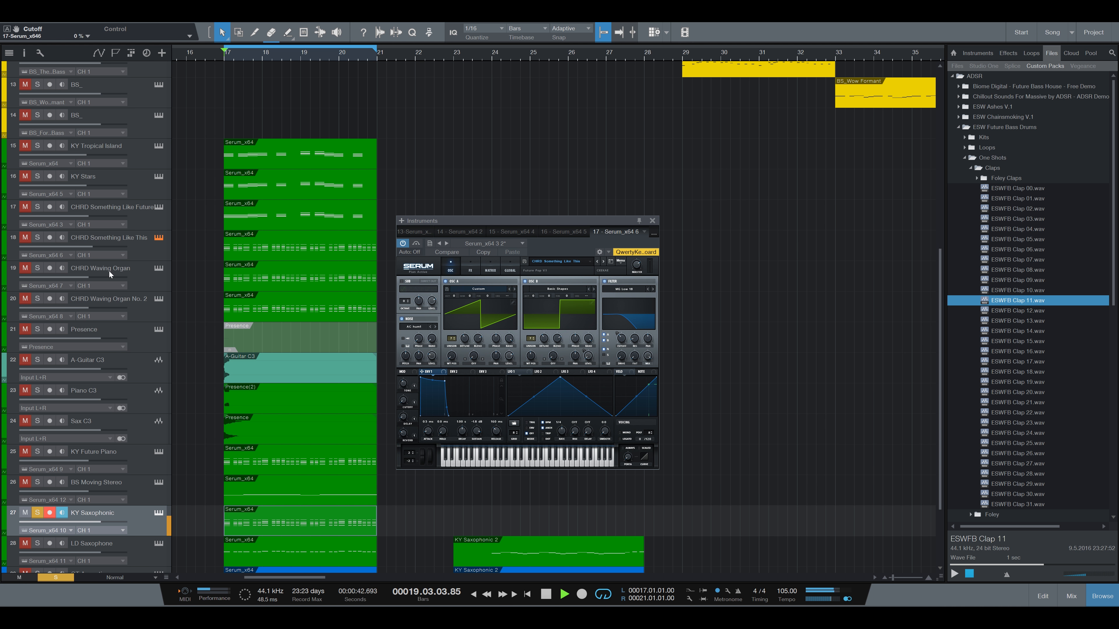
{"action": "left_click", "coordinate": [37, 238]}
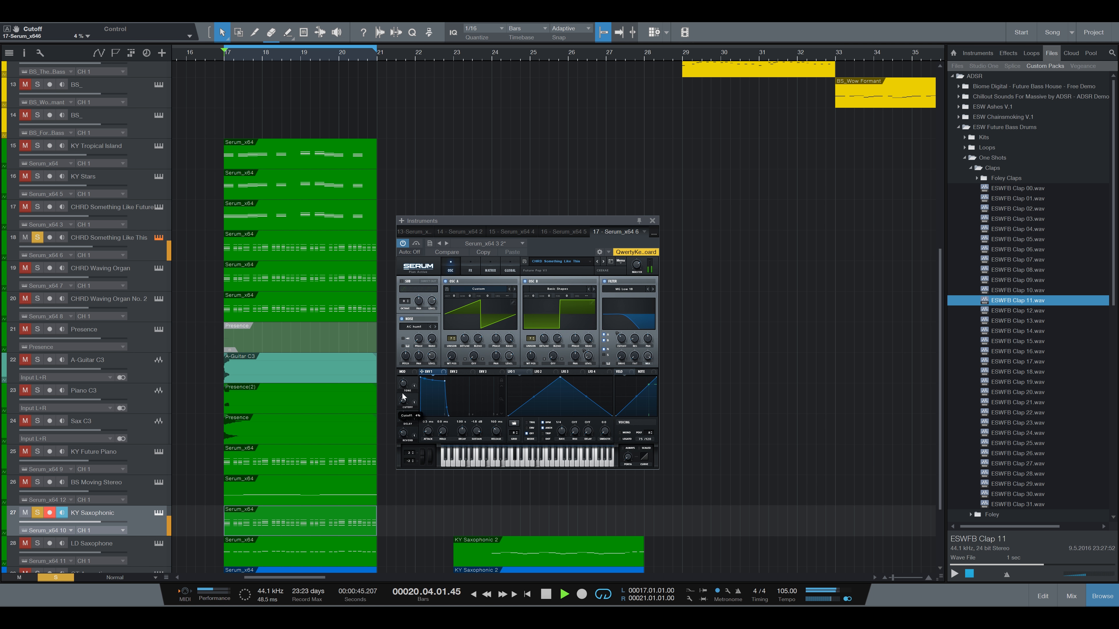
{"action": "left_click_drag", "start_coordinate": [404, 401], "coordinate": [408, 337]}
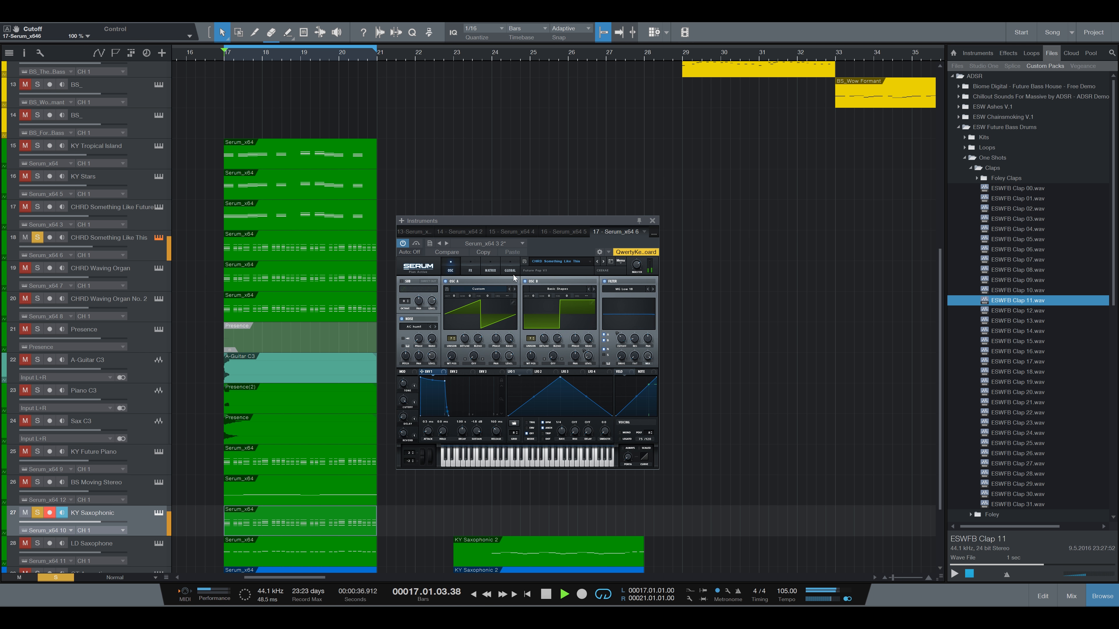
Close the chord patch, stop playback and save the song.
{"action": "left_click", "coordinate": [653, 221]}
{"action": "key", "text": "space"}
{"action": "key", "text": "ctrl+s"}
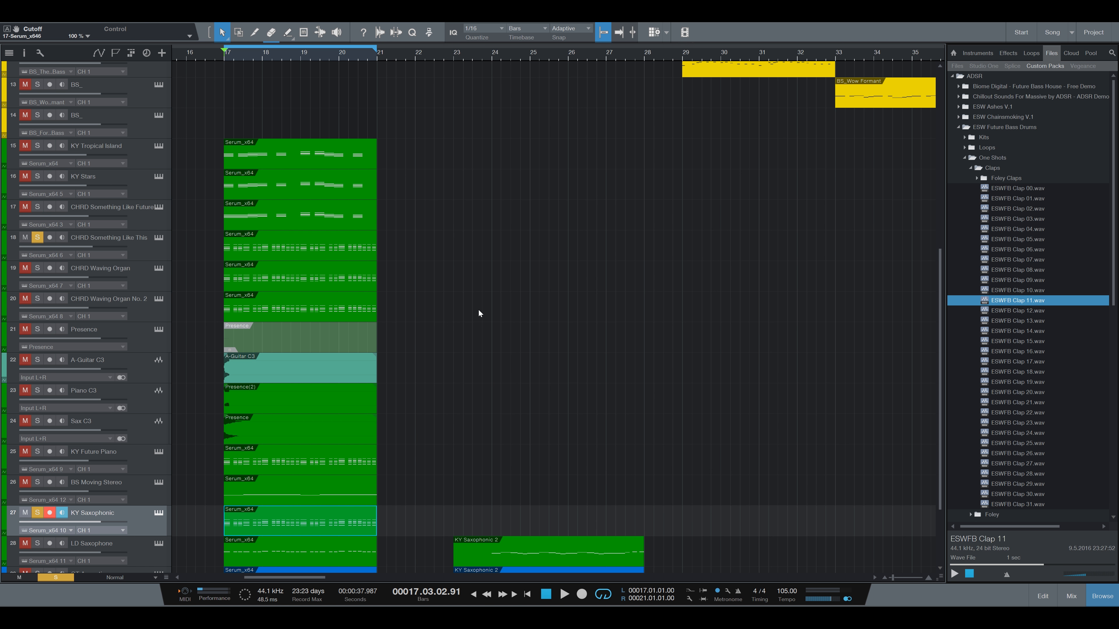
Clear all track solos, solo only KY Tropical Island and select that track.
{"action": "scroll", "coordinate": [480, 313], "scroll_direction": "down", "scroll_amount": 3}
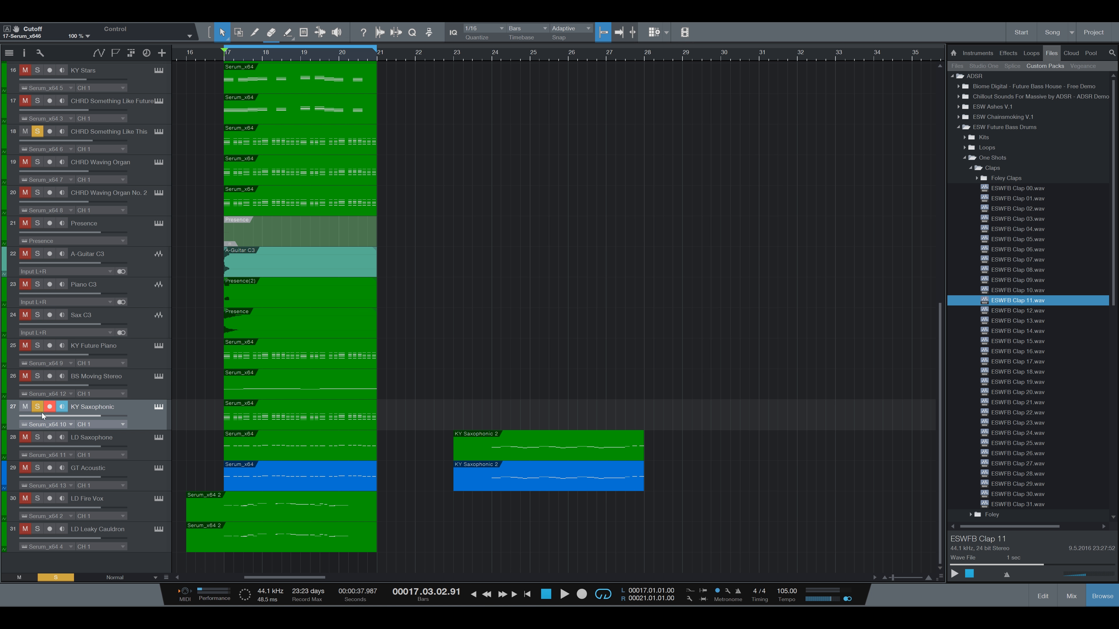
{"action": "scroll", "coordinate": [475, 413], "scroll_direction": "down", "scroll_amount": 3}
{"action": "scroll", "coordinate": [419, 391], "scroll_direction": "up", "scroll_amount": 3}
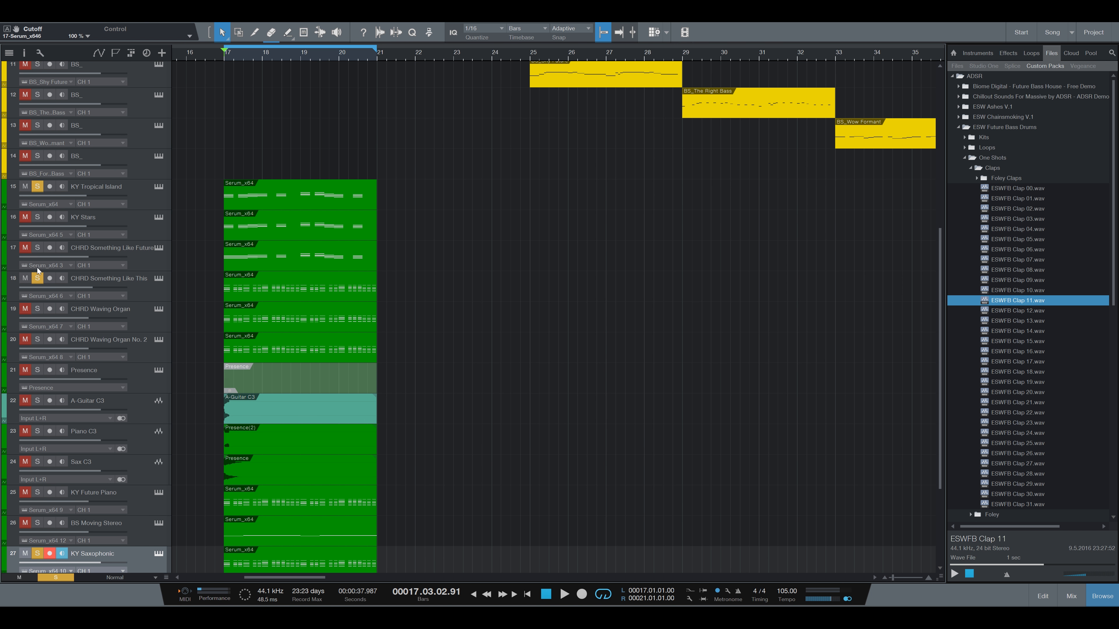
{"action": "left_click", "coordinate": [37, 275], "text": "alt"}
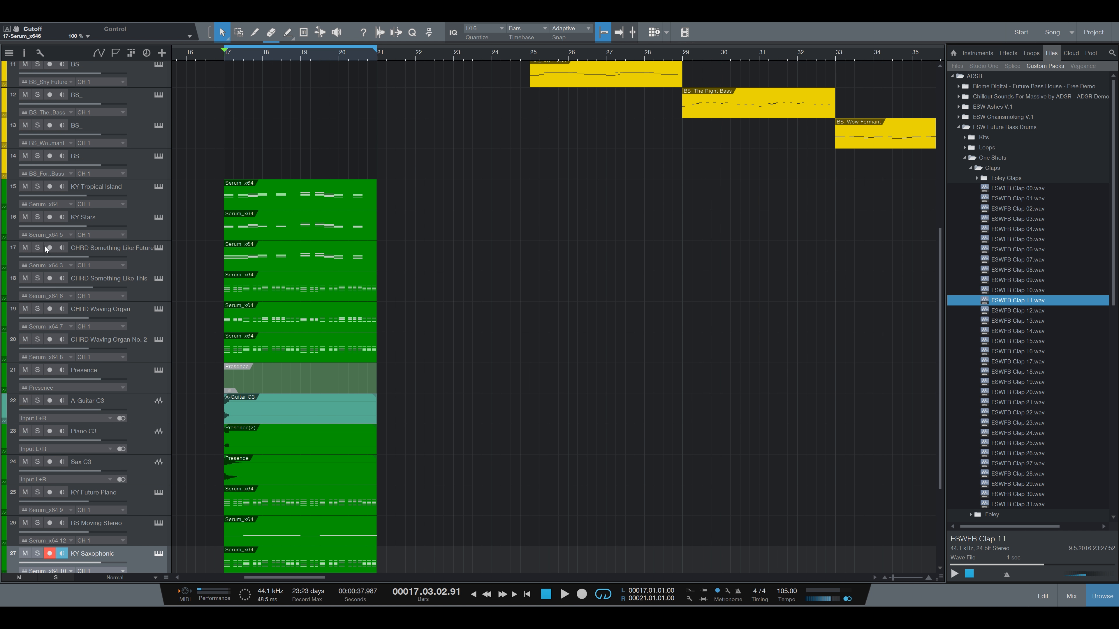
{"action": "left_click", "coordinate": [37, 188]}
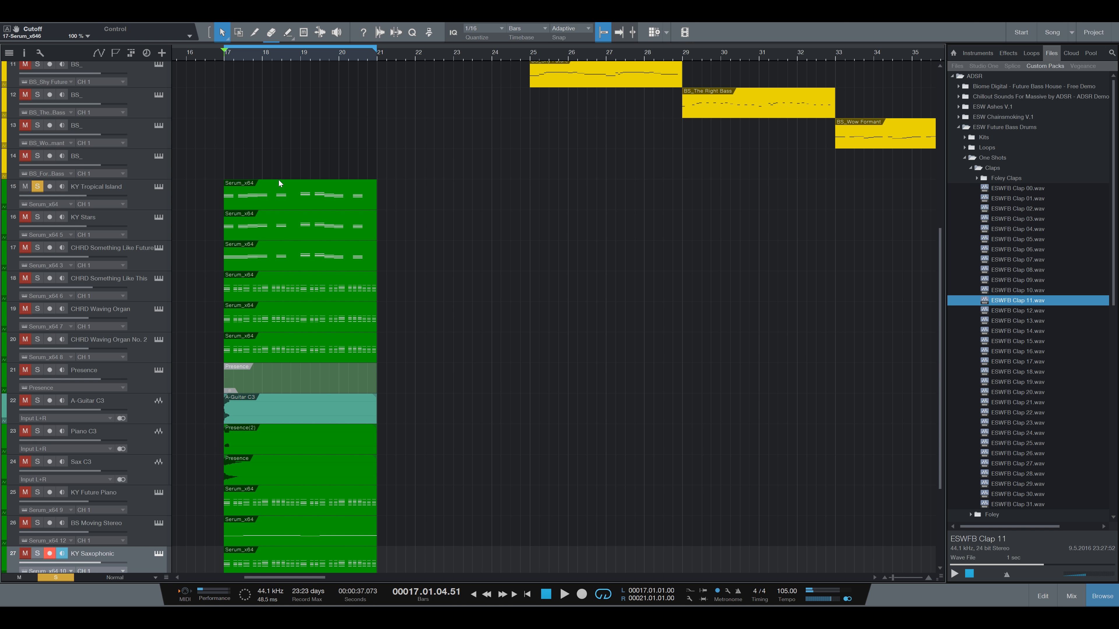
{"action": "left_click", "coordinate": [139, 189]}
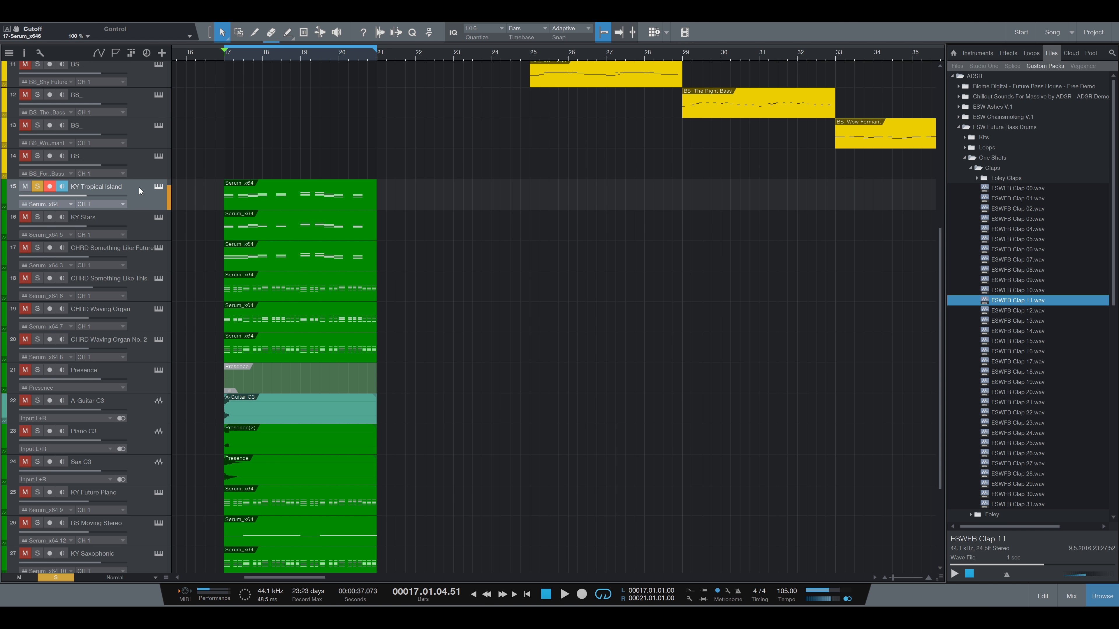
Audition CHRD Something Like Future alone in place of KY Tropical Island and open its Serum patch.
{"action": "left_click", "coordinate": [38, 186]}
{"action": "left_click", "coordinate": [37, 247]}
{"action": "left_click", "coordinate": [118, 253]}
{"action": "key", "text": "space"}
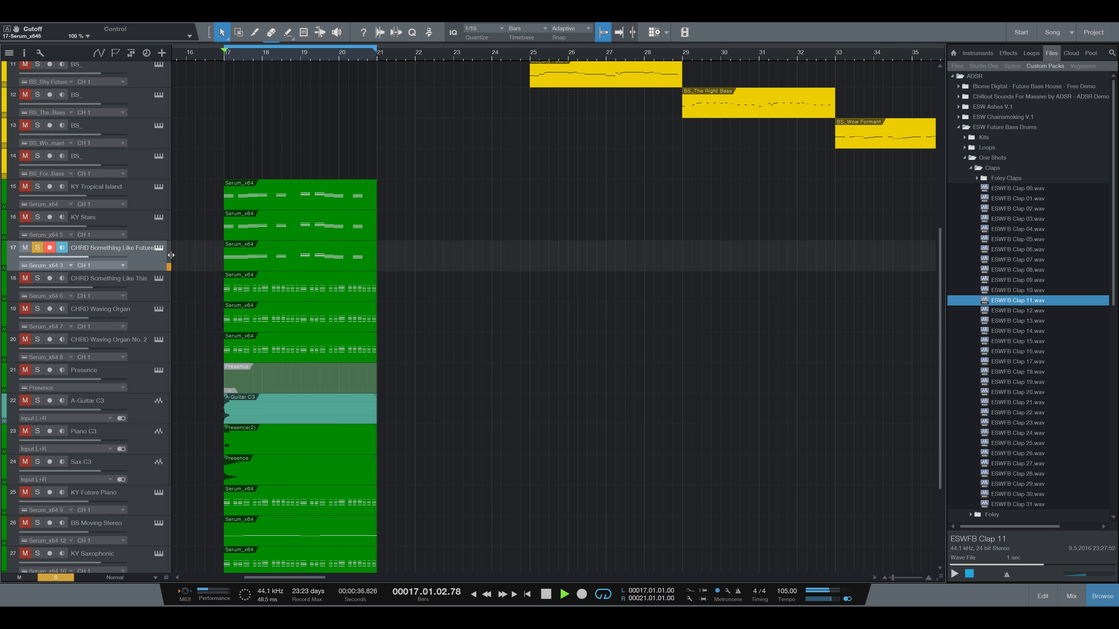
{"action": "key", "text": "space"}
{"action": "left_click", "coordinate": [158, 247]}
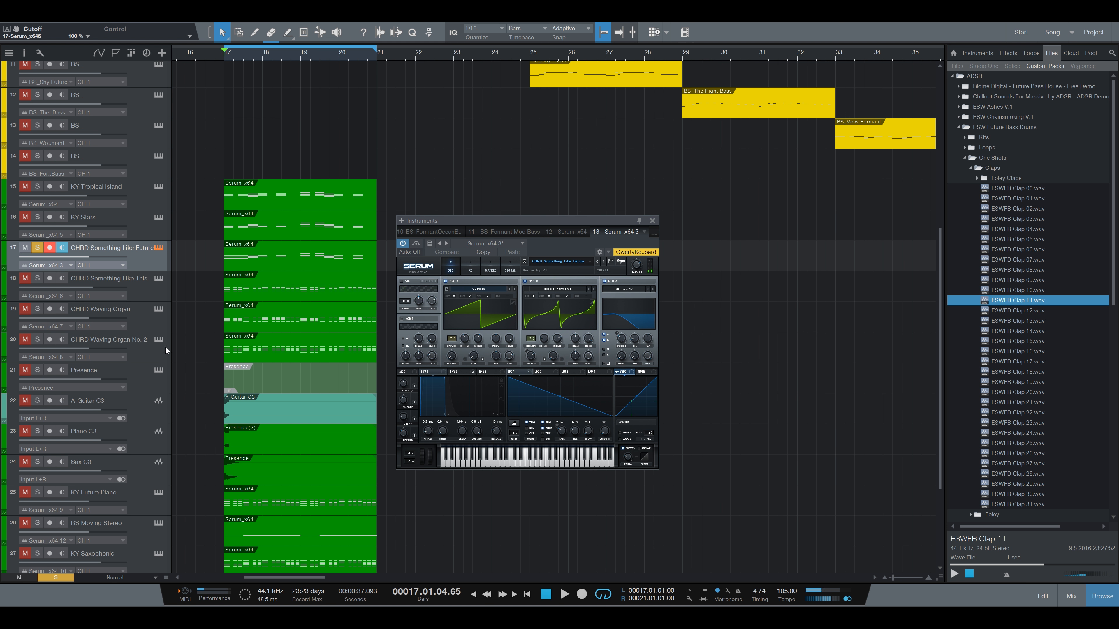
Audition CHRD Waving Organ alone with its Serum patch shown, and close the patch and clear the solo.
{"action": "left_click", "coordinate": [132, 318]}
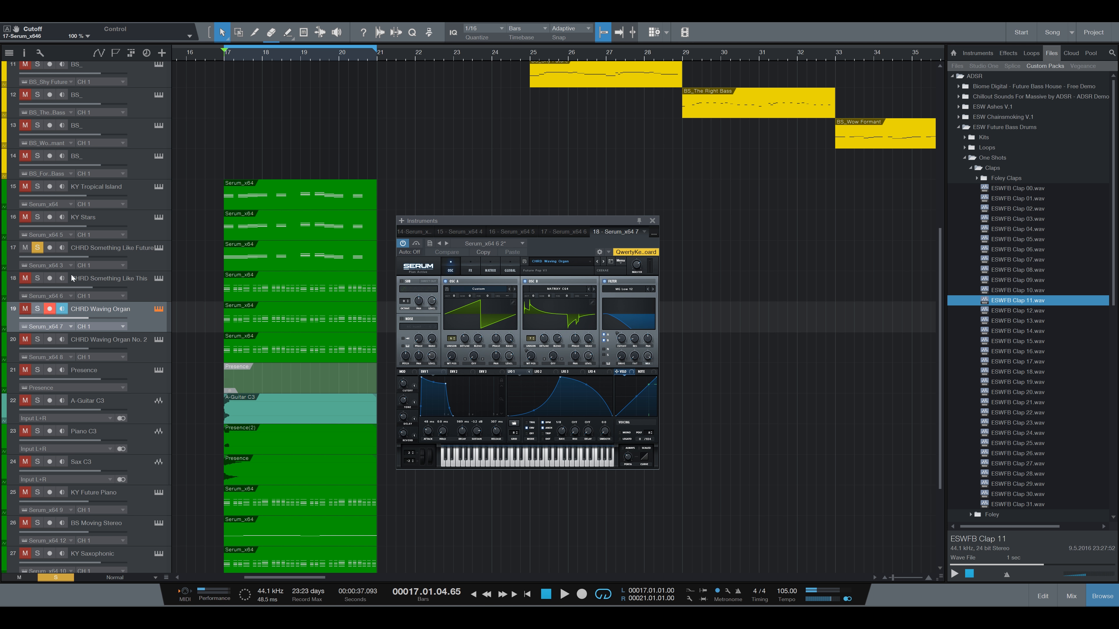
{"action": "left_click", "coordinate": [38, 311]}
{"action": "key", "text": "space"}
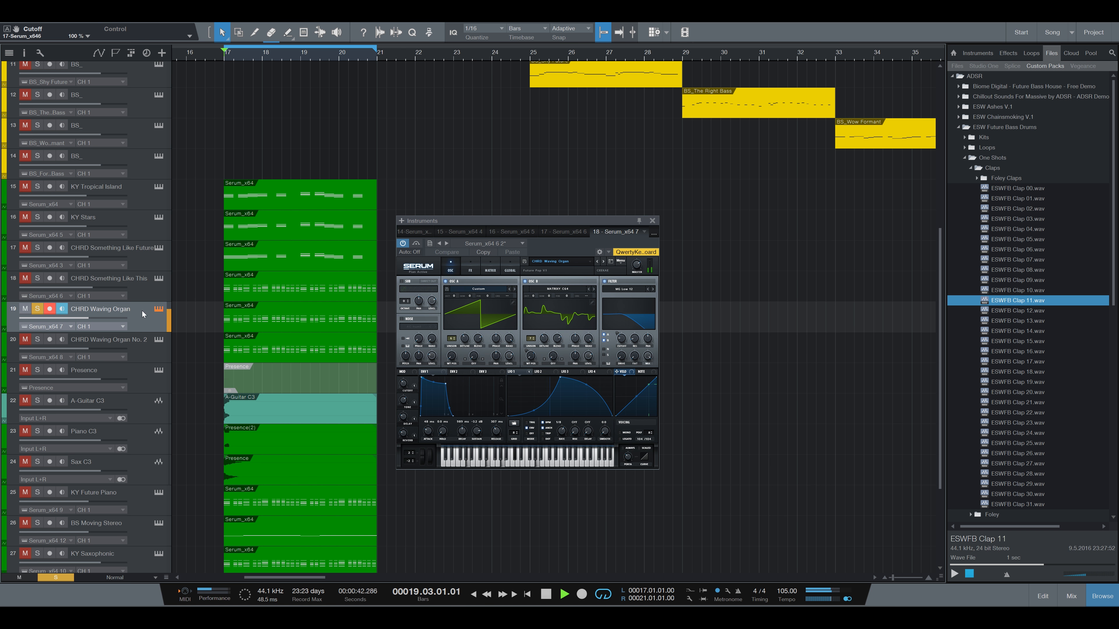
{"action": "left_click", "coordinate": [156, 309]}
{"action": "key", "text": "space"}
{"action": "left_click", "coordinate": [38, 309]}
Open the KY Saxophonic Serum patch and examine its effects, modulation matrix and global settings, ending on the oscillator page.
{"action": "scroll", "coordinate": [542, 360], "scroll_direction": "down", "scroll_amount": 5}
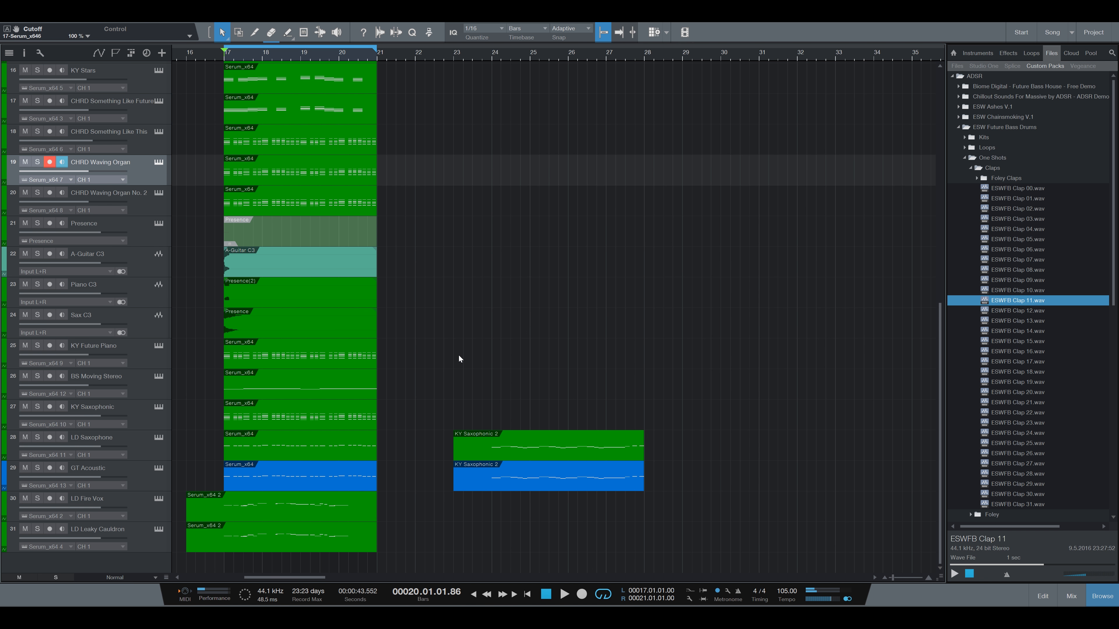
{"action": "scroll", "coordinate": [458, 355], "scroll_direction": "up", "scroll_amount": 12}
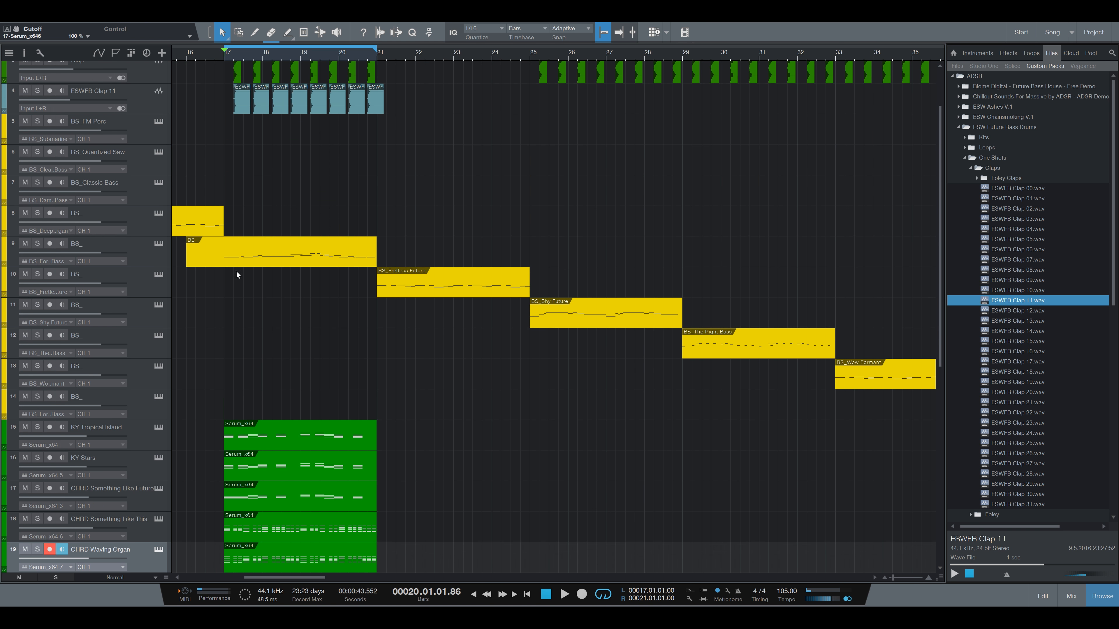
{"action": "scroll", "coordinate": [236, 271], "scroll_direction": "down", "scroll_amount": 12}
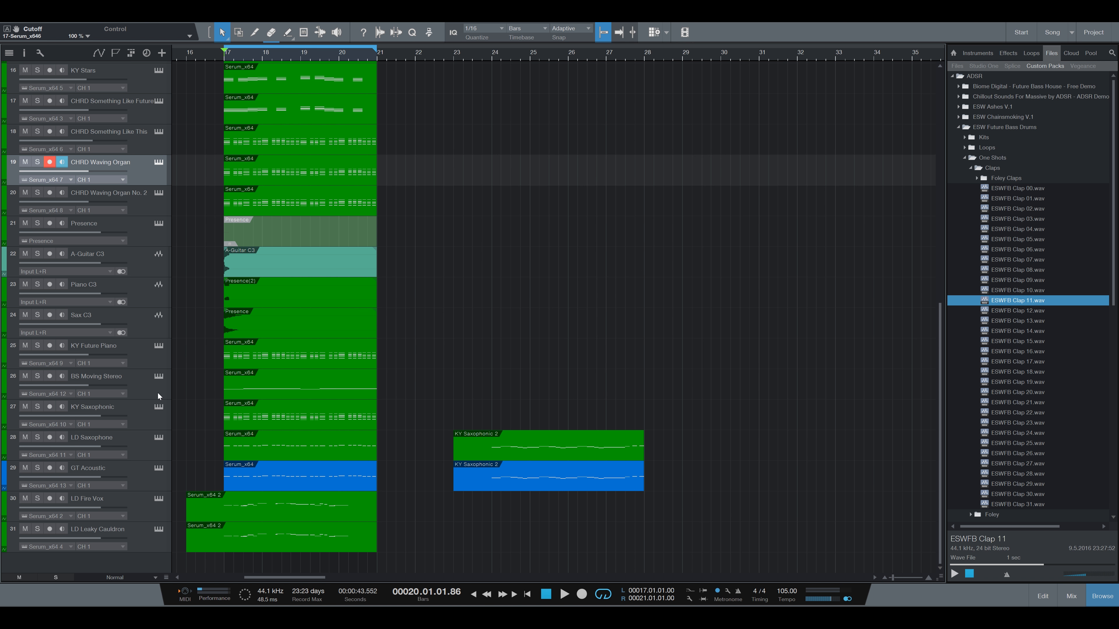
{"action": "left_click", "coordinate": [158, 406]}
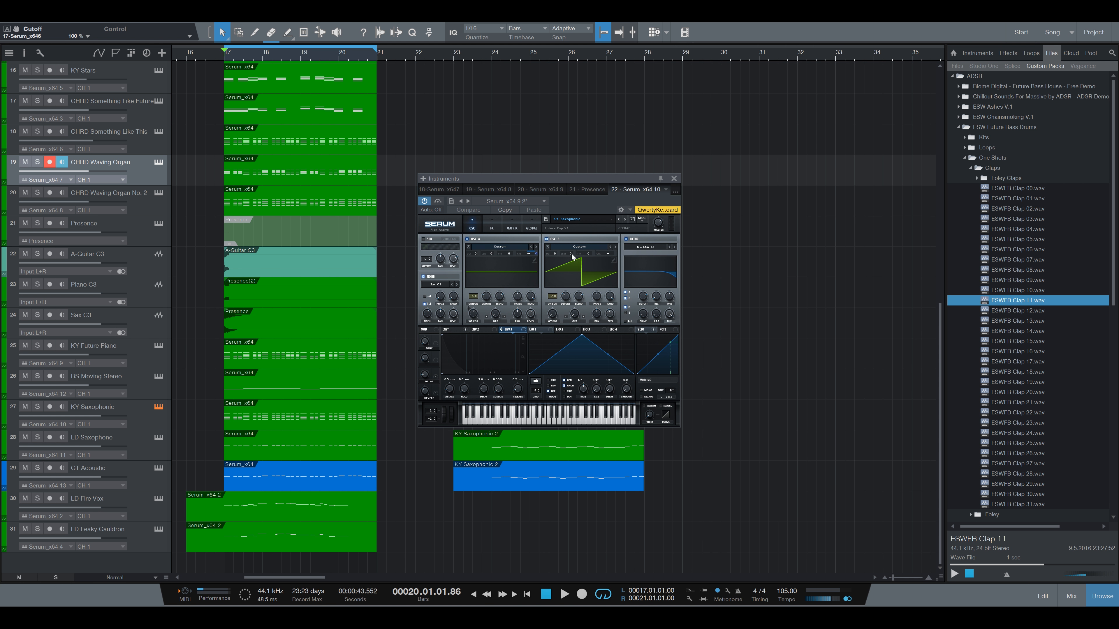
{"action": "left_click", "coordinate": [492, 228]}
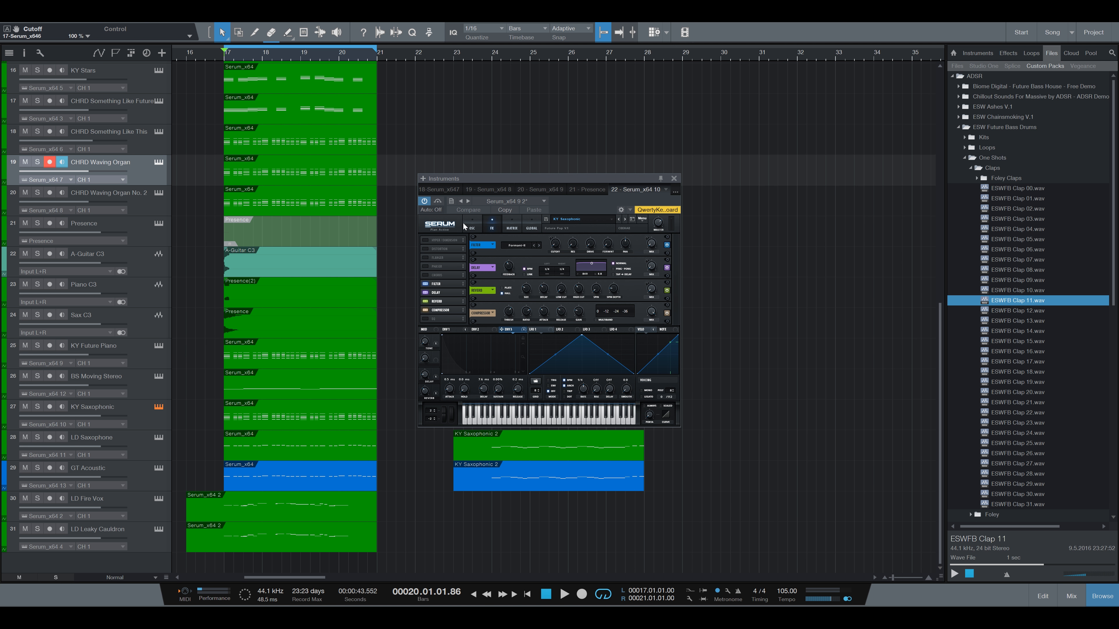
{"action": "left_click", "coordinate": [511, 226]}
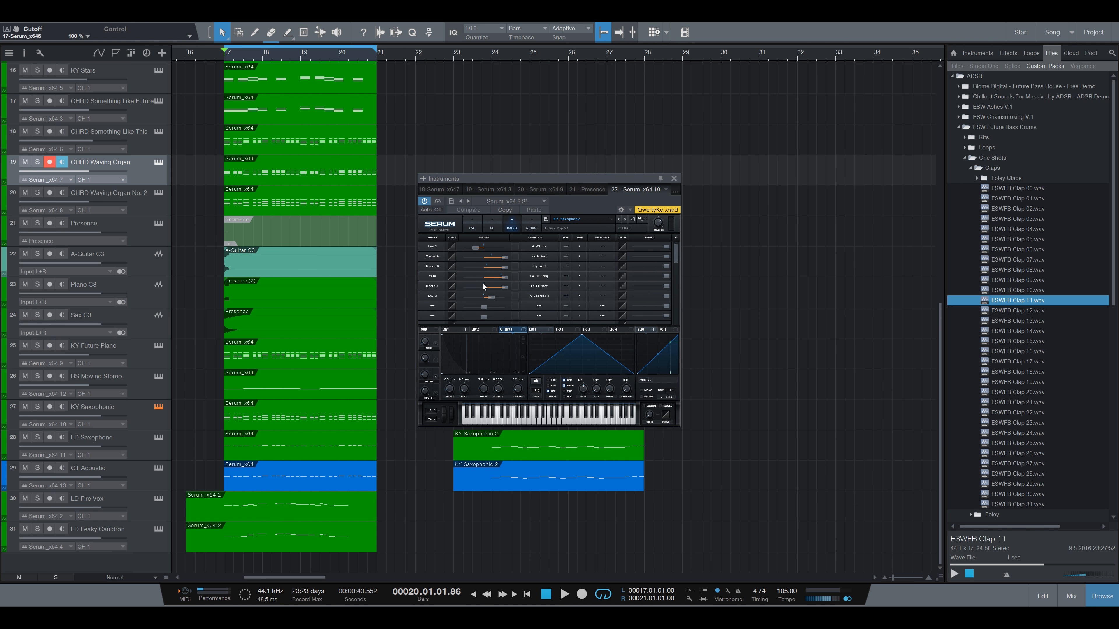
{"action": "left_click", "coordinate": [531, 228]}
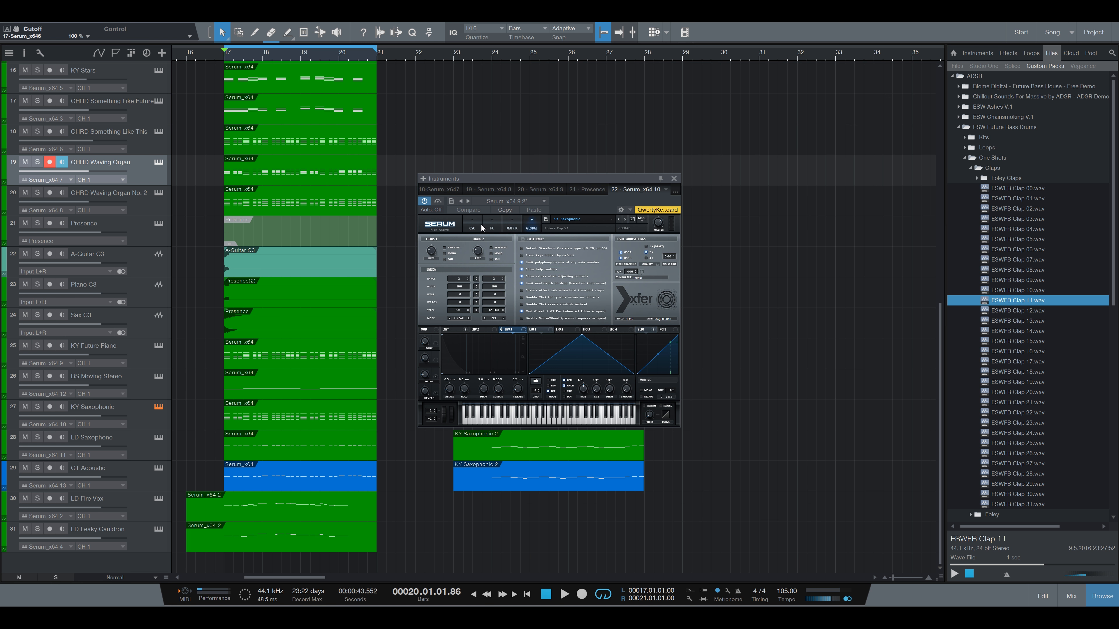
{"action": "left_click", "coordinate": [475, 227]}
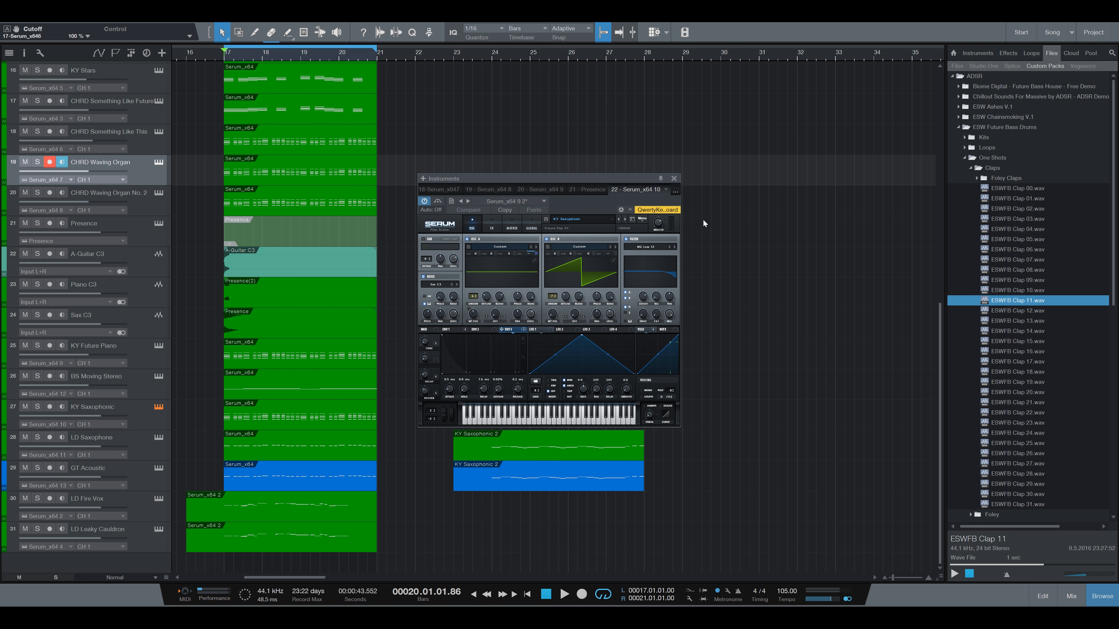